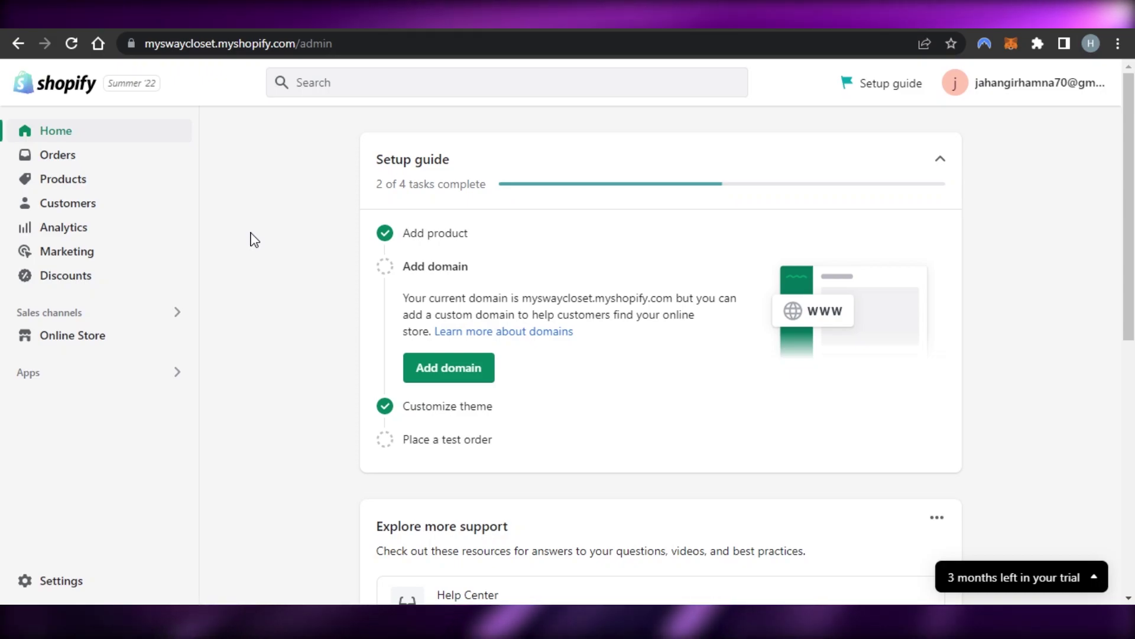
- View the Products list (red t shirt, t-shirt, Winter Hoodie), peek at a new product form, and return unsaved
click(84, 181)
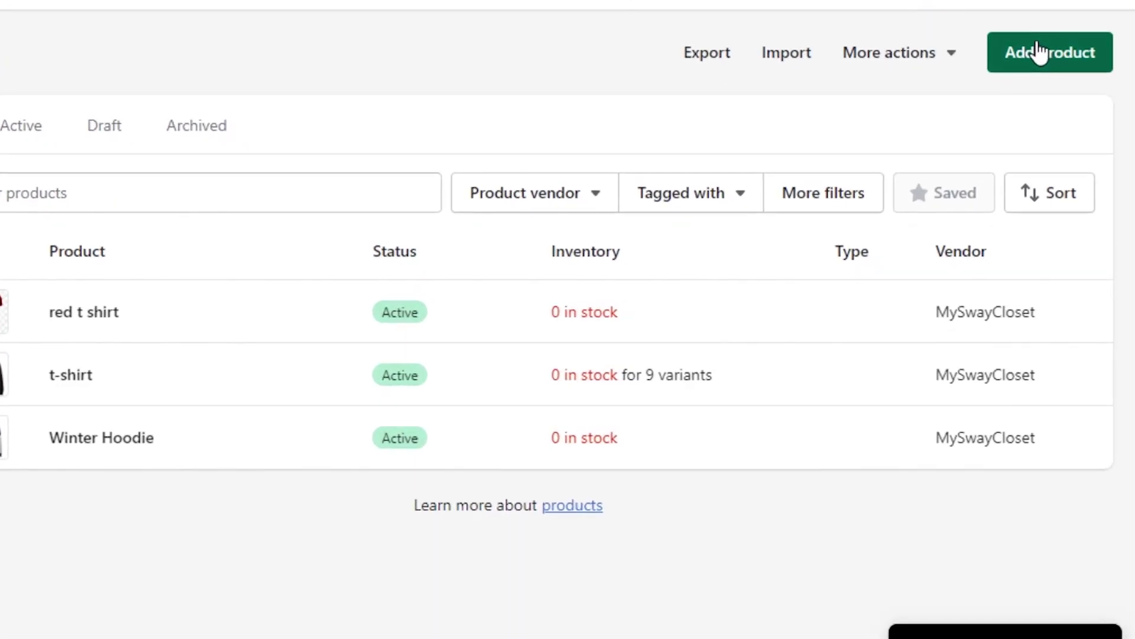
click(1039, 52)
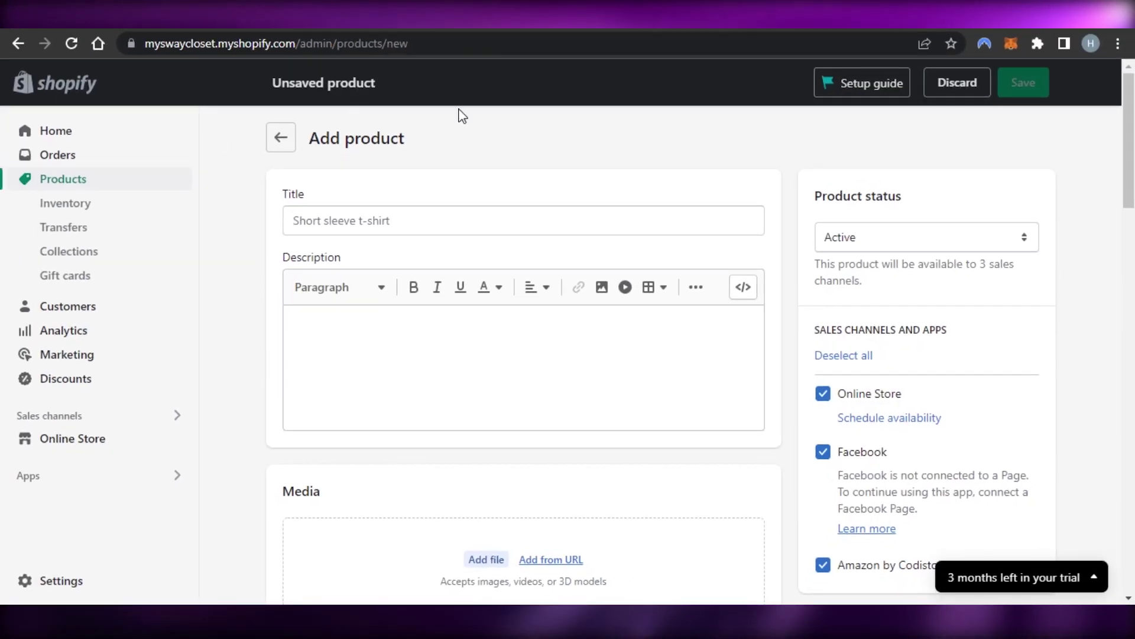
click(282, 142)
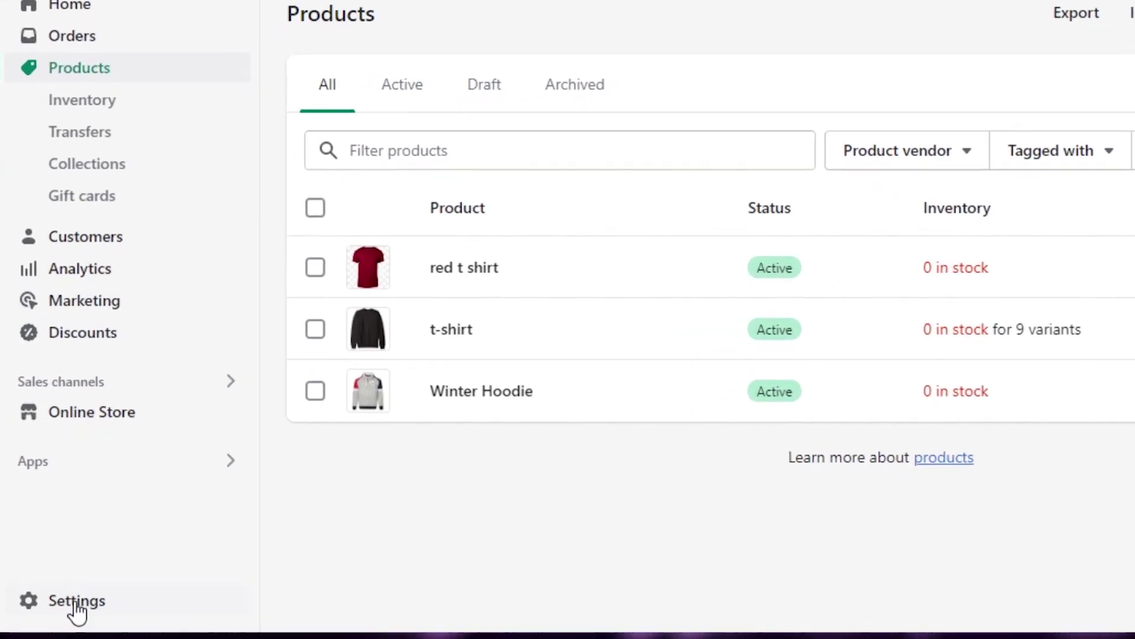
- Go to Settings > Payments and review providers, supported methods and manual payment methods
click(80, 608)
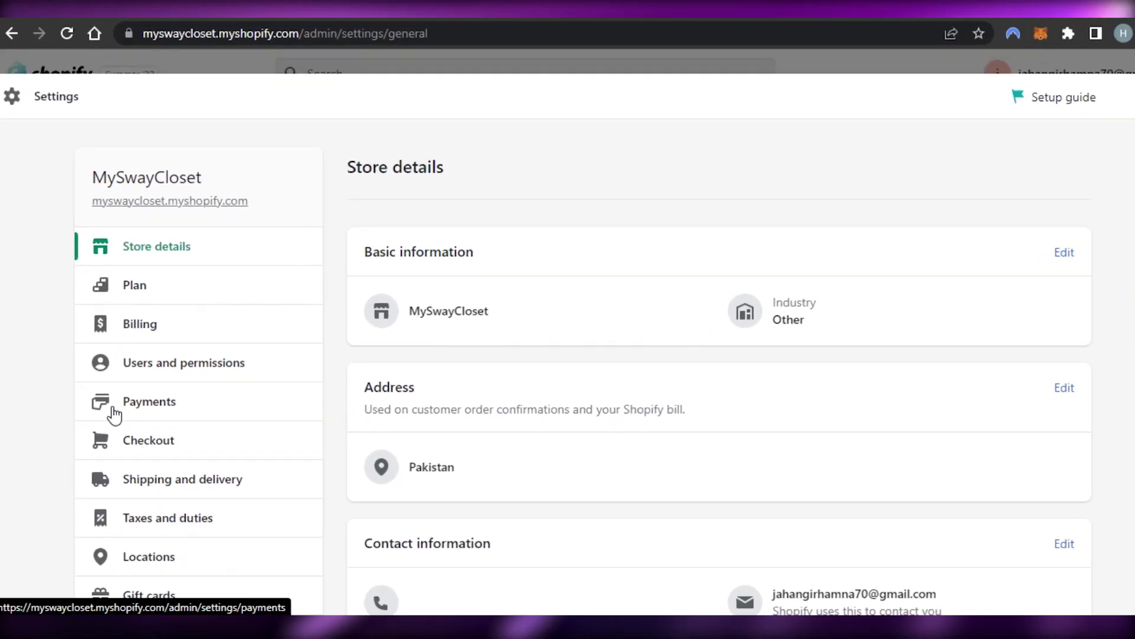
click(136, 388)
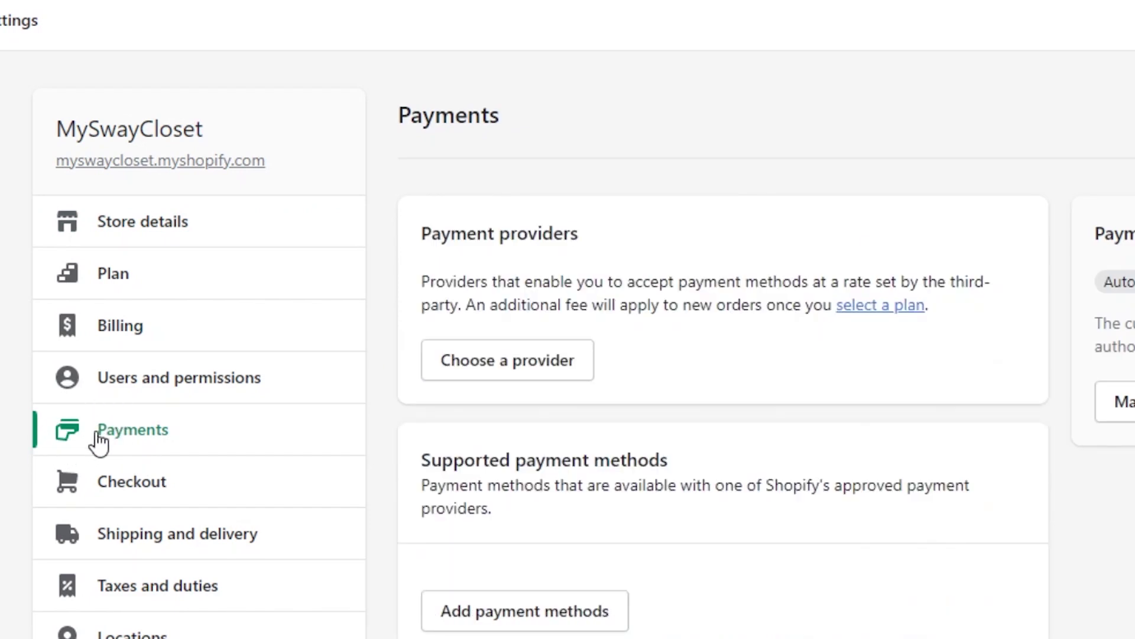
scroll(709, 414, down, 5)
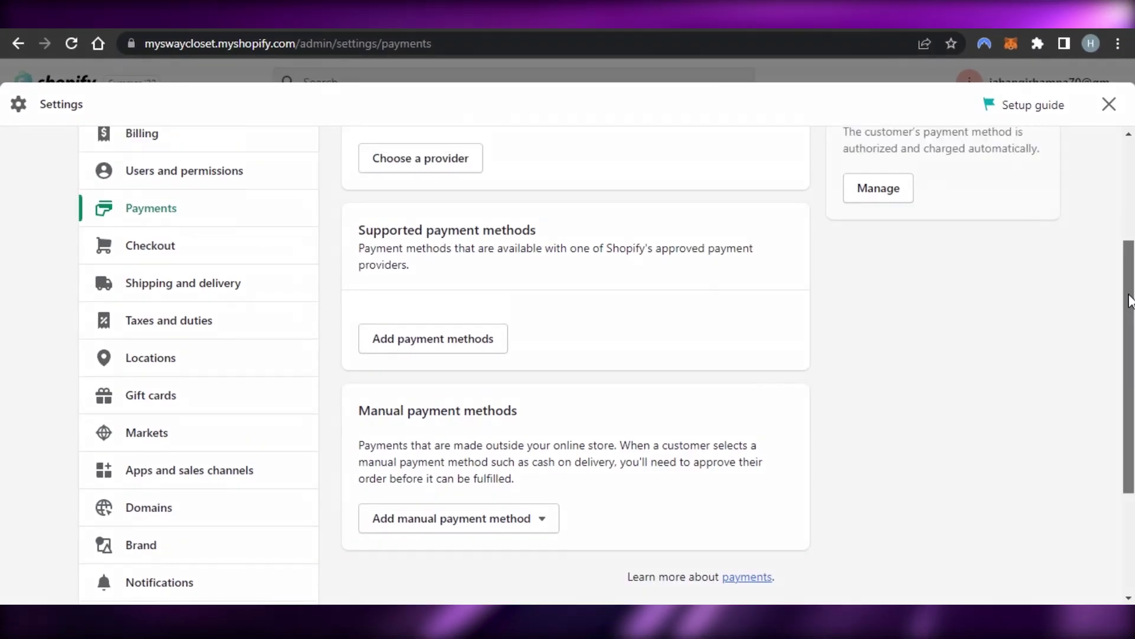
drag(1129, 301, 1129, 201)
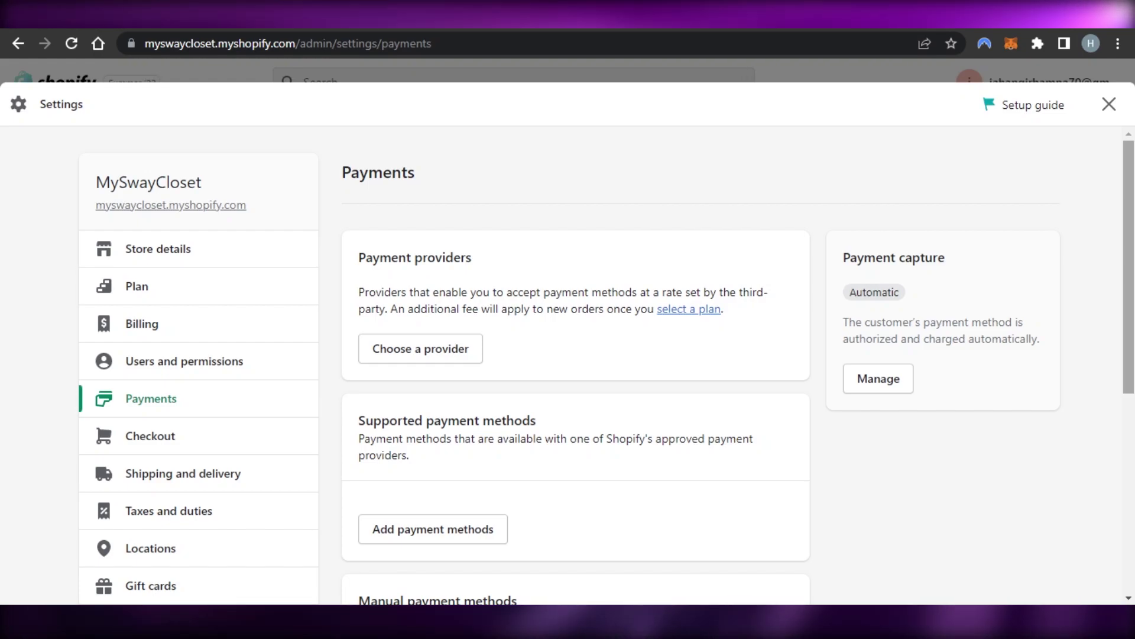
scroll(1131, 272, down, 5)
scroll(1130, 272, up, 3)
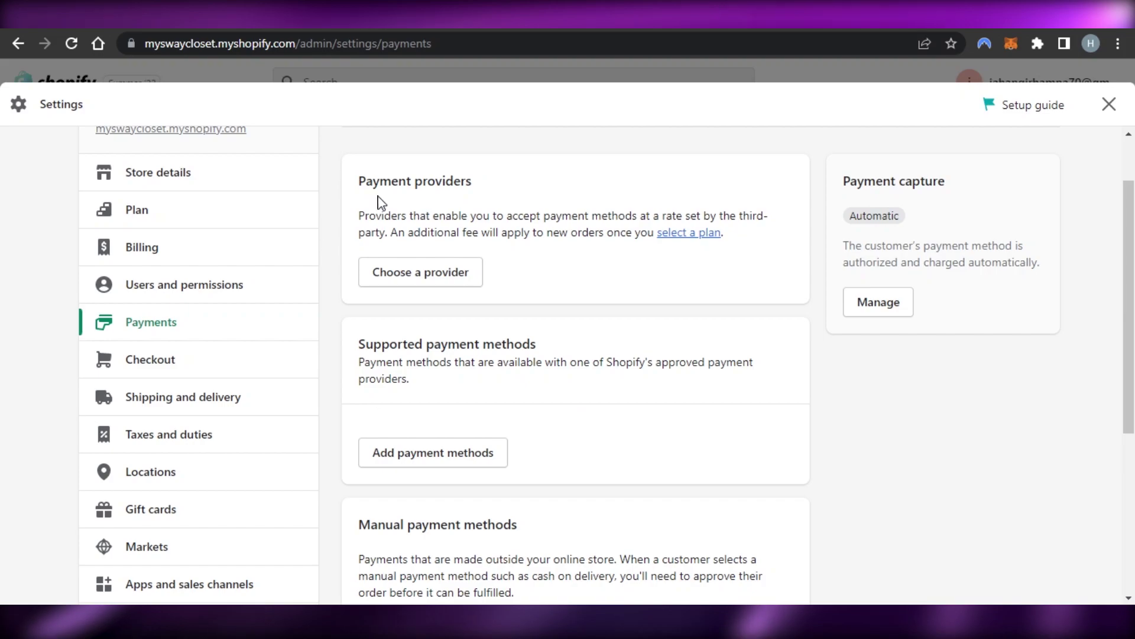
scroll(641, 382, down, 2)
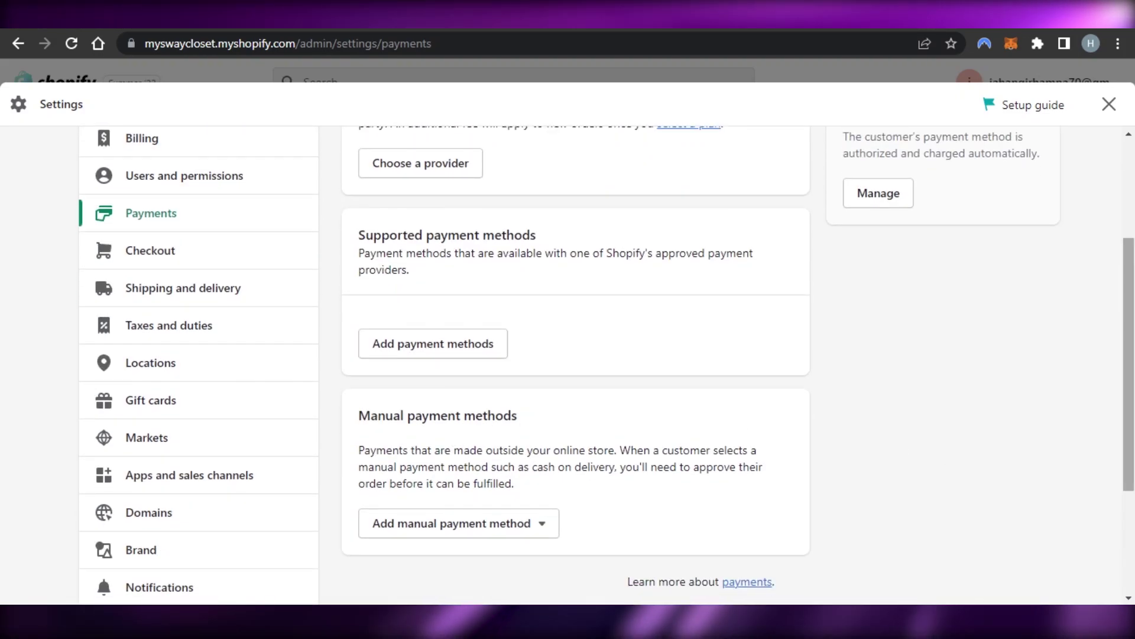
scroll(402, 301, up, 1)
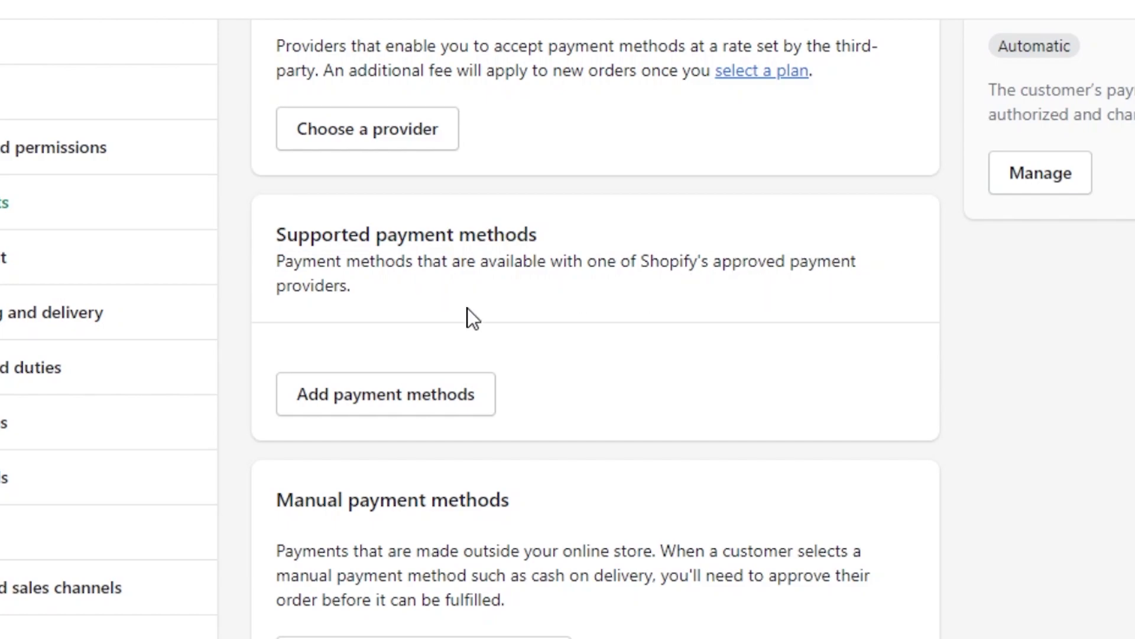
- On the Add payment methods page, browse the method list of wallets, cards and cryptocurrencies
click(412, 402)
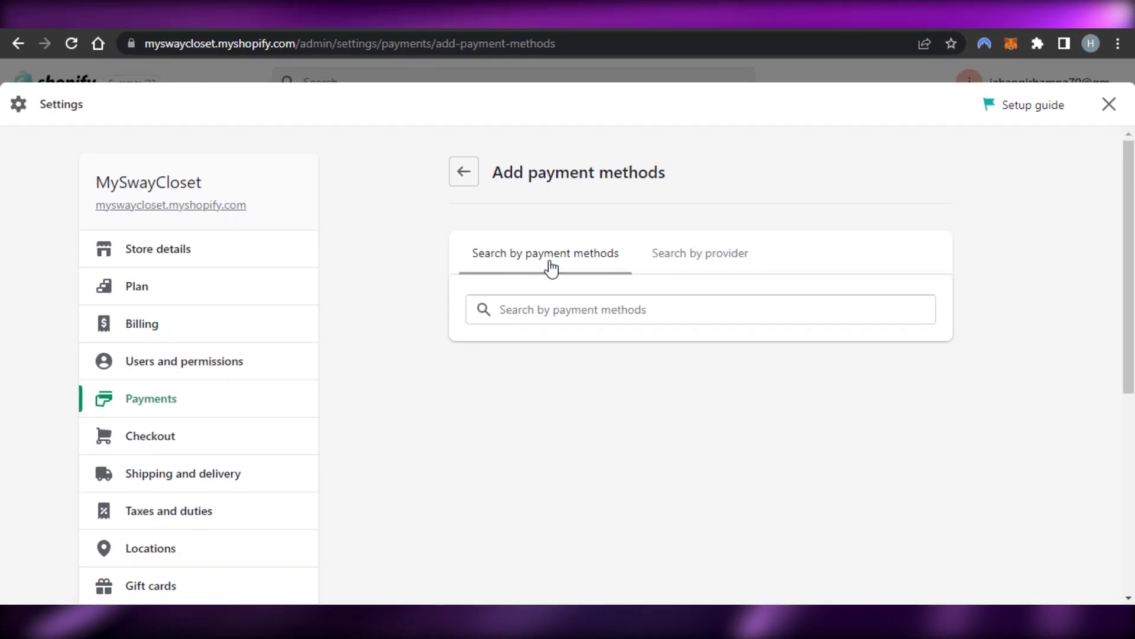
click(522, 310)
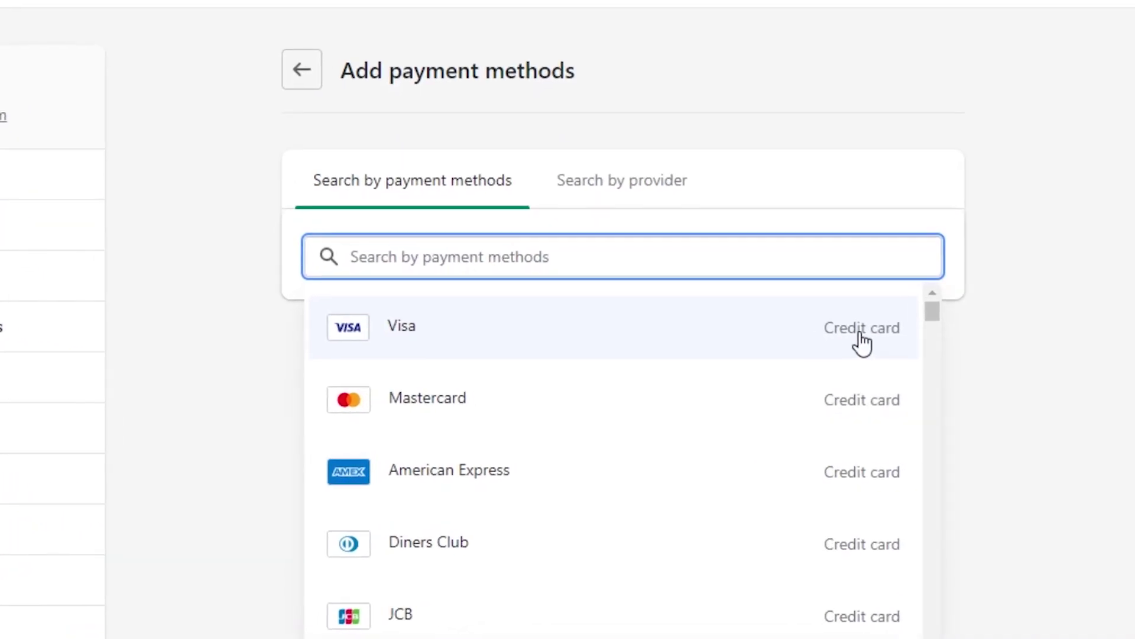
drag(928, 304, 933, 603)
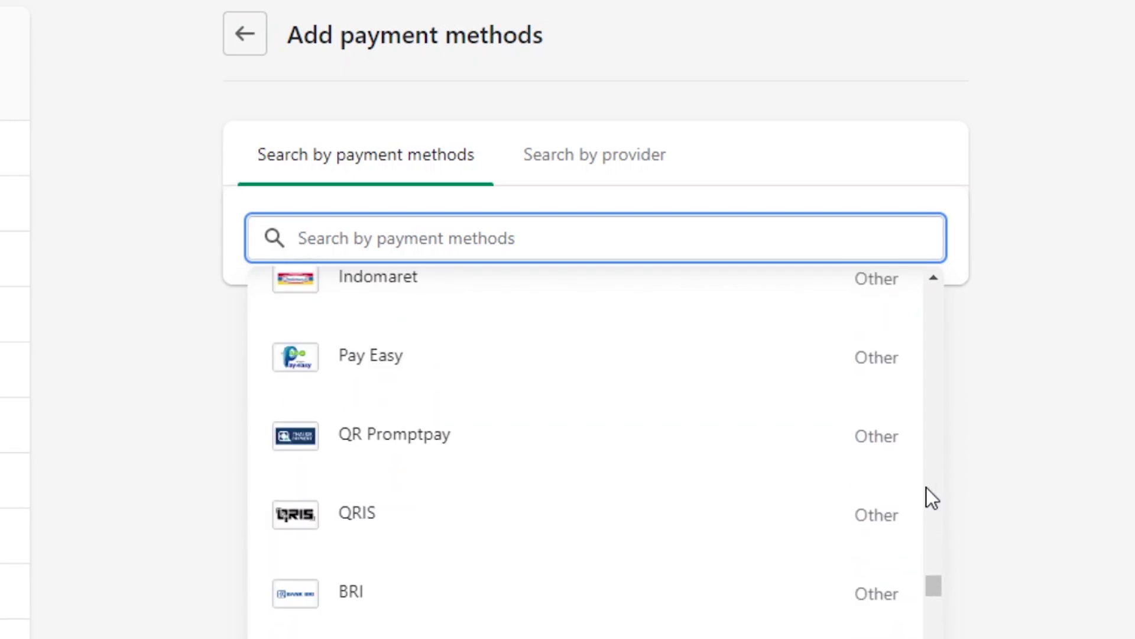
click(946, 583)
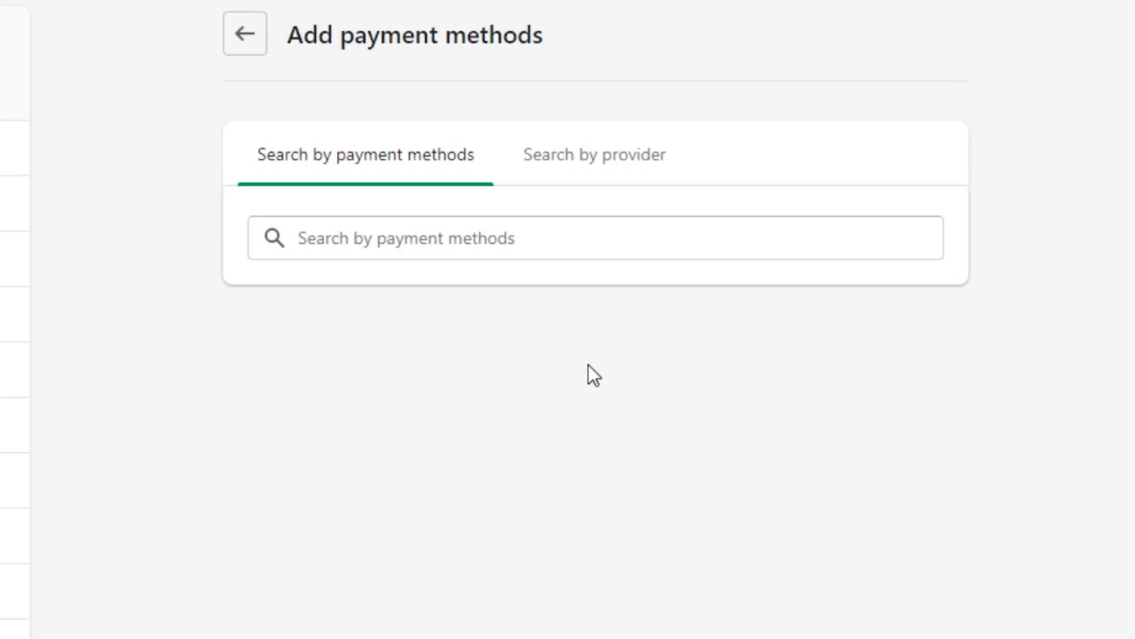
- Filter providers by Visa, Mastercard, American Express, Maestro and Discover to show Oceanpayment and PingPong Checkout
click(425, 255)
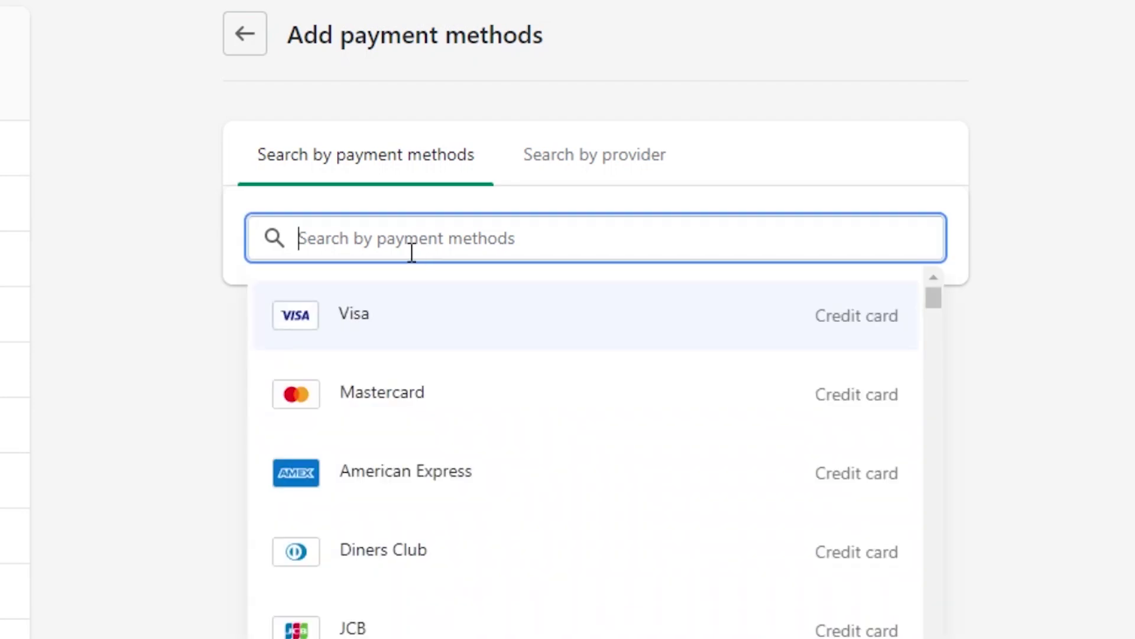
click(400, 339)
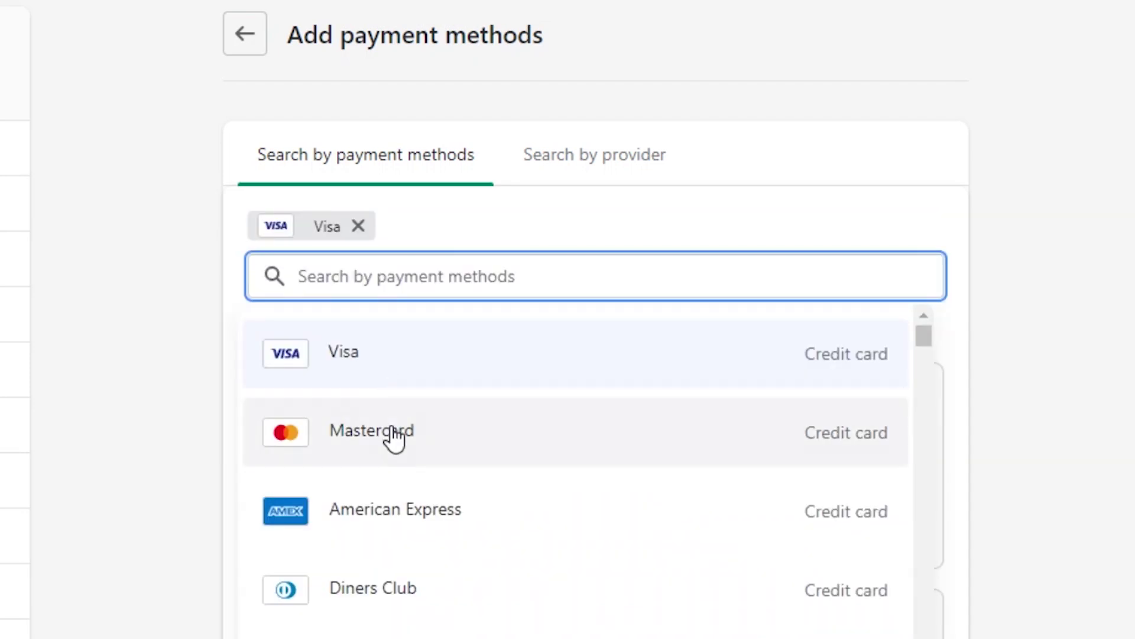
click(392, 440)
click(391, 518)
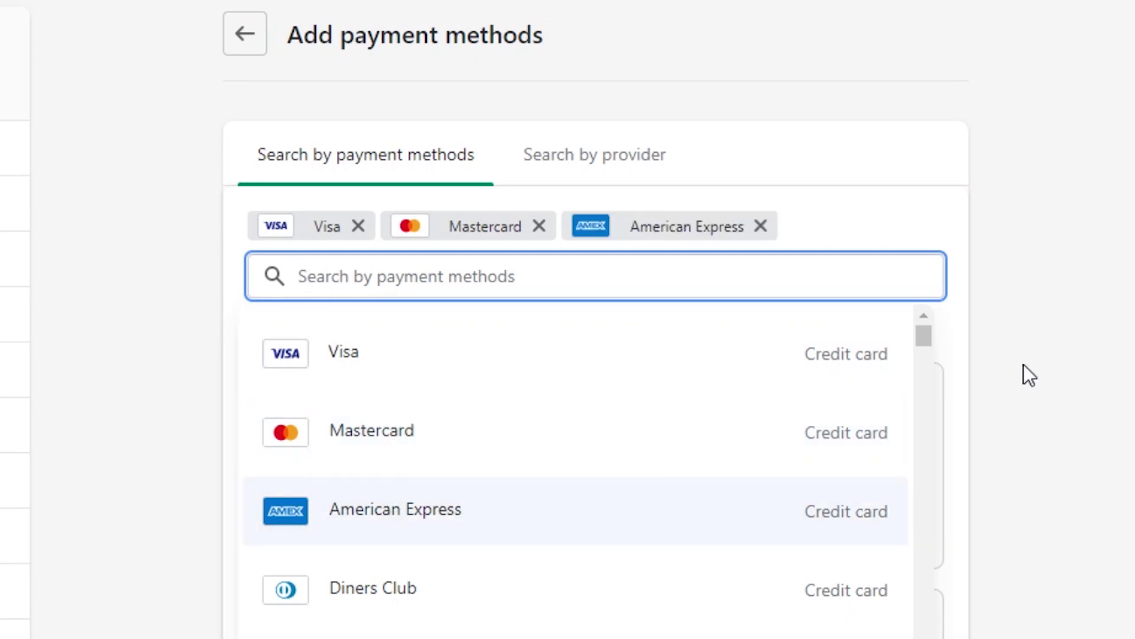
scroll(924, 352, down, 5)
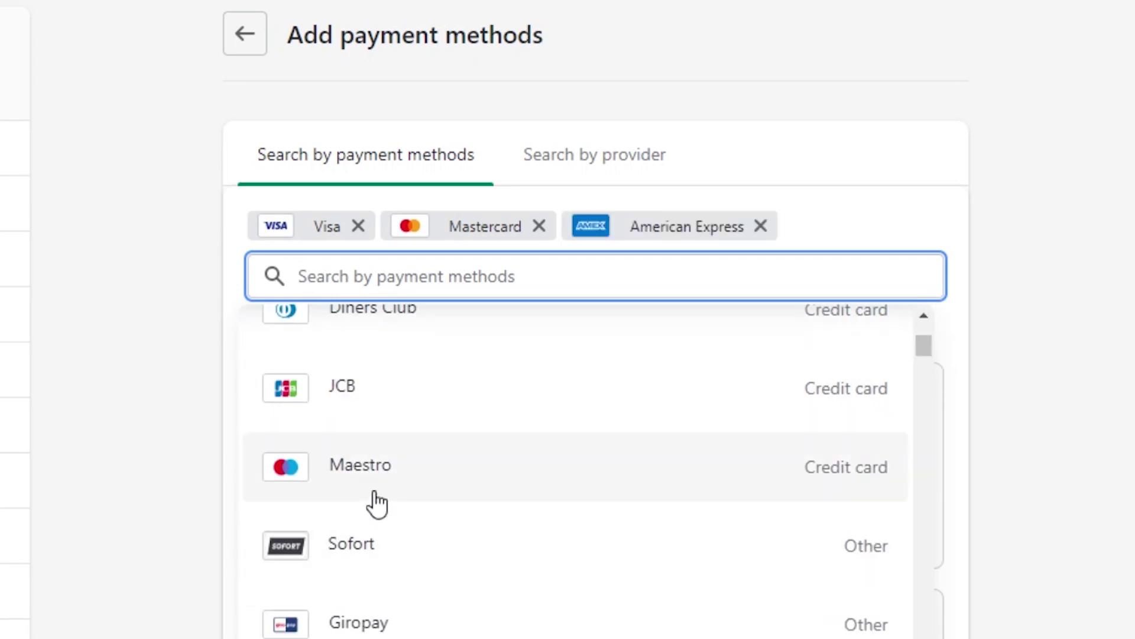
click(376, 503)
scroll(924, 355, down, 5)
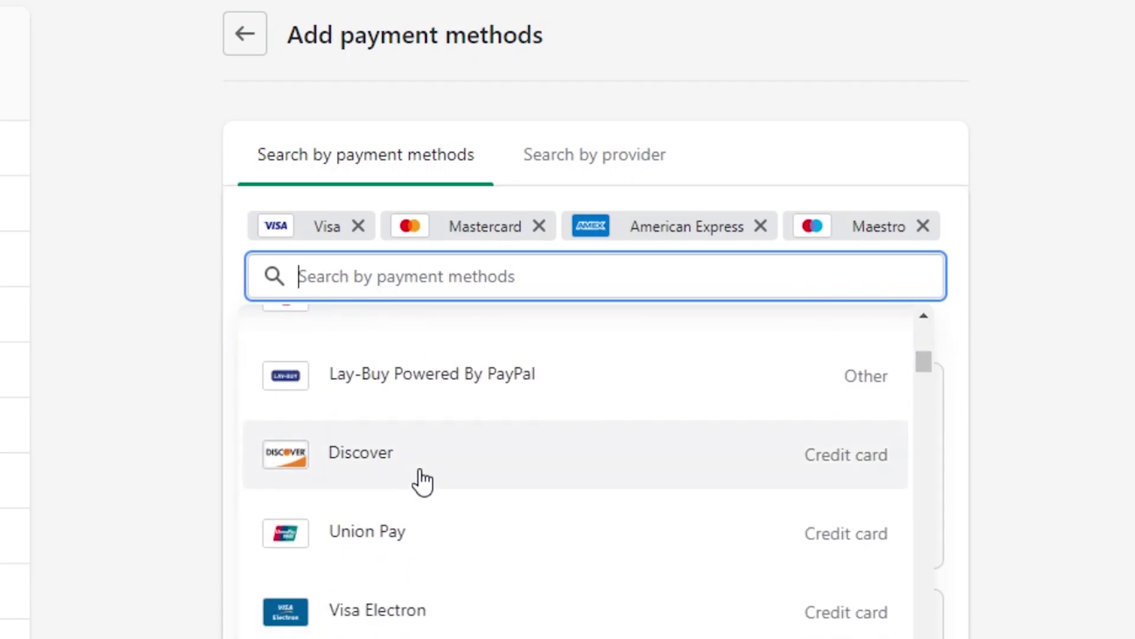
click(422, 482)
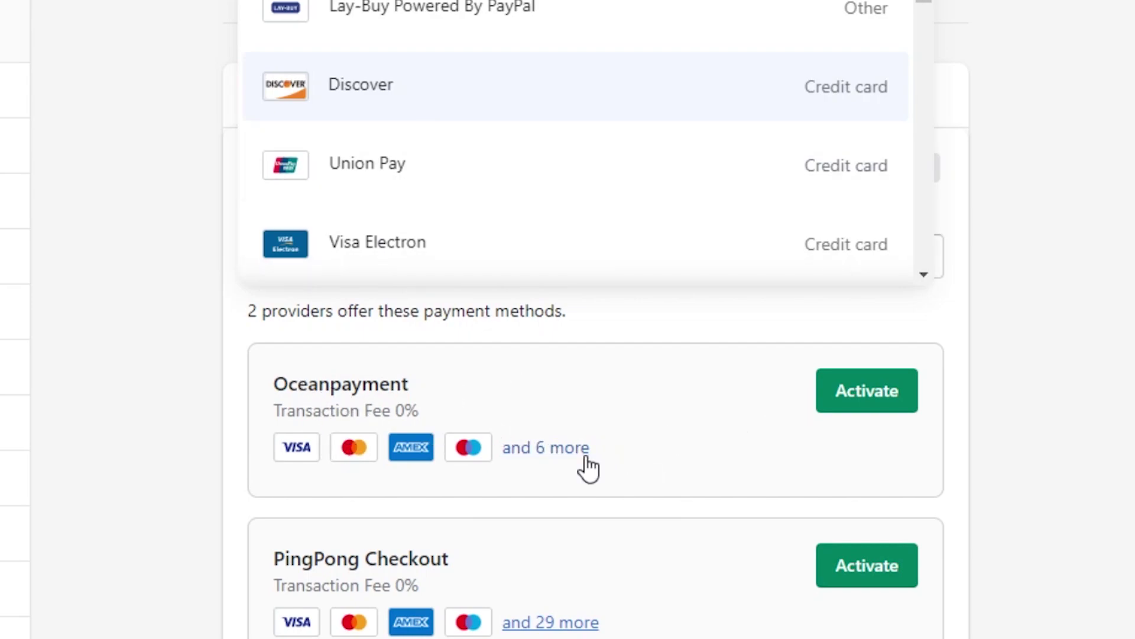
click(564, 458)
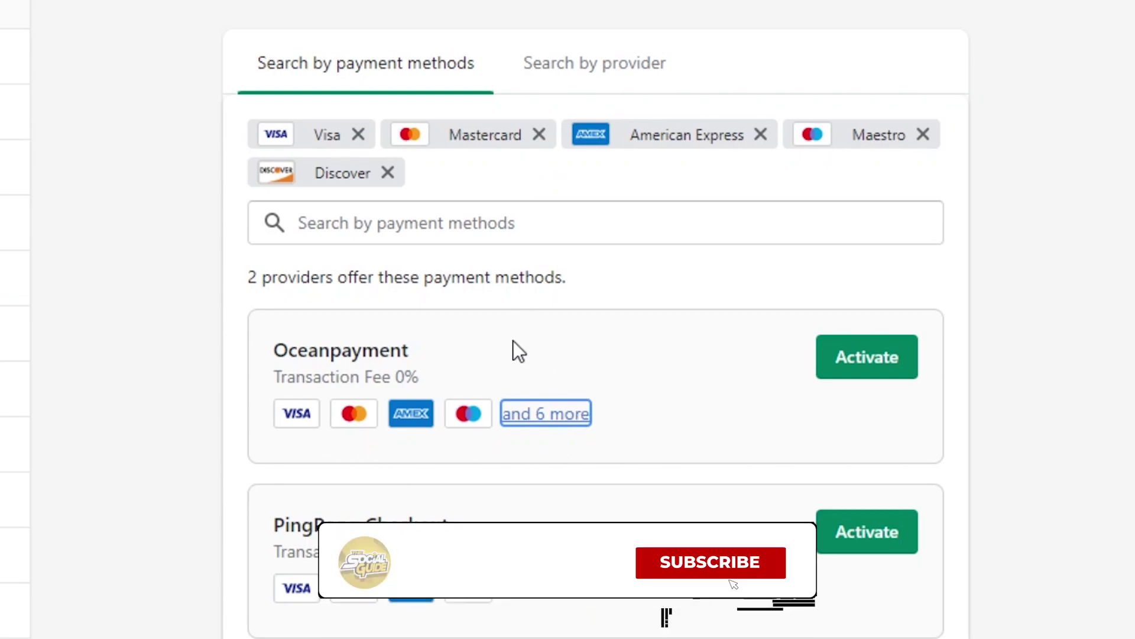
- Activate and connect Oceanpayment, approving installation of the Oceanpayment app
click(855, 370)
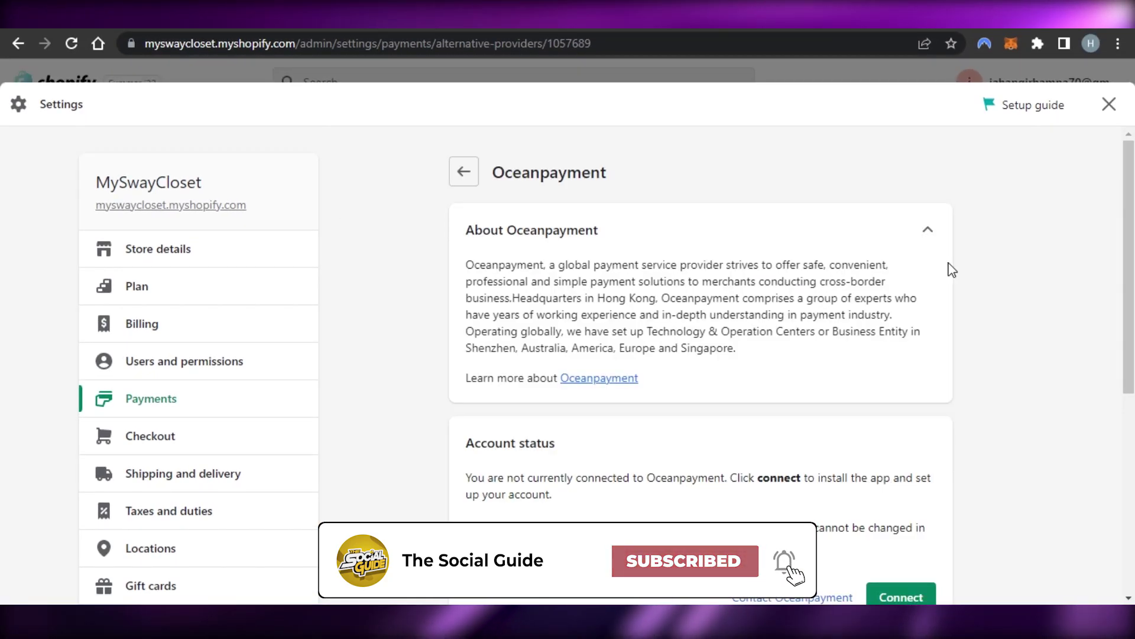
mouse_move(1129, 188)
mouse_down()
mouse_move(1129, 337)
mouse_move(1130, 188)
mouse_up()
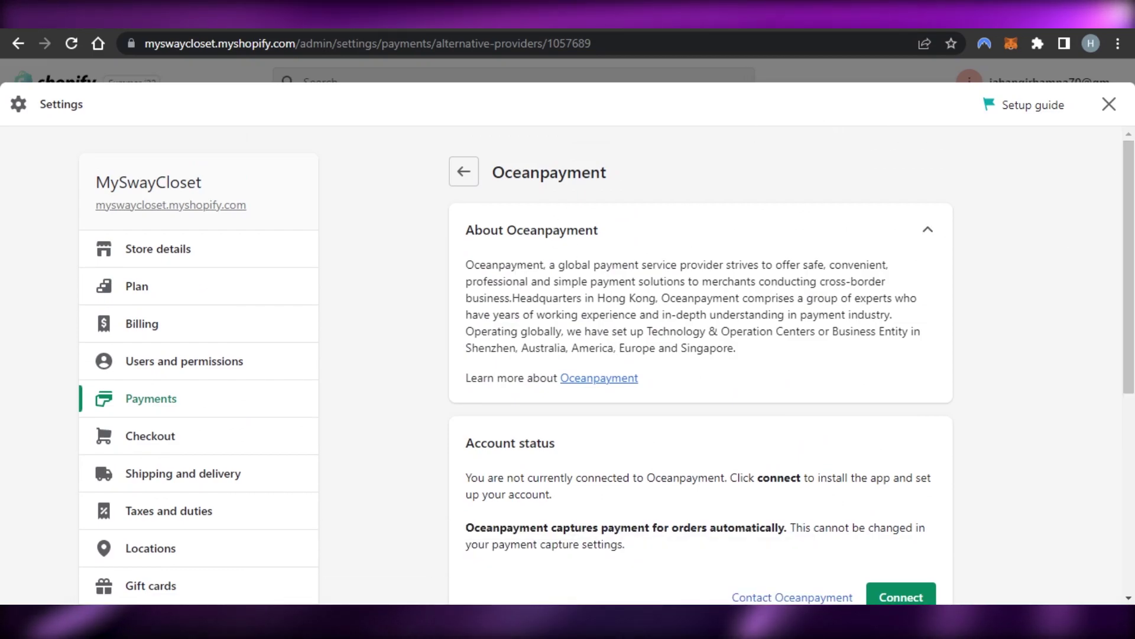
scroll(700, 354, down, 3)
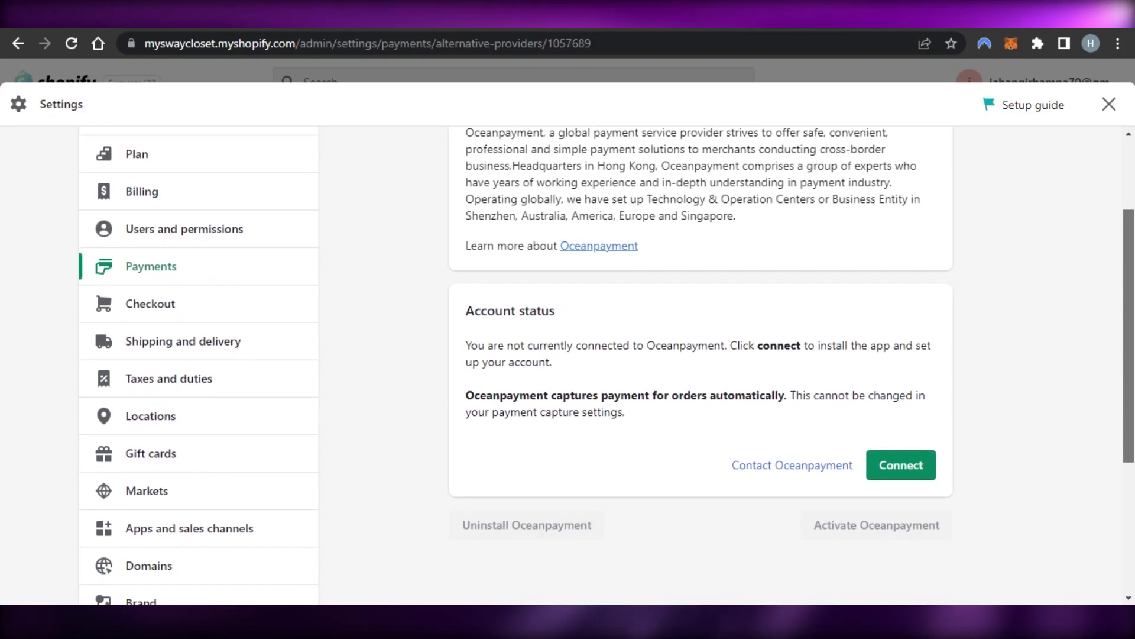
scroll(701, 355, up, 1)
scroll(700, 354, down, 1)
scroll(997, 413, down, 1)
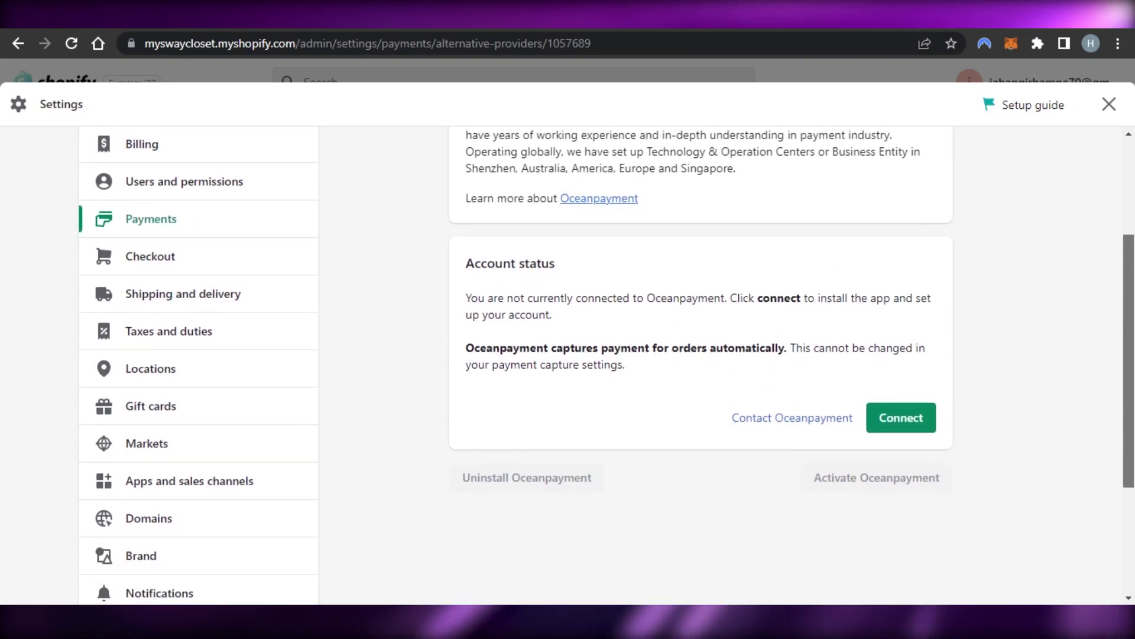
click(897, 418)
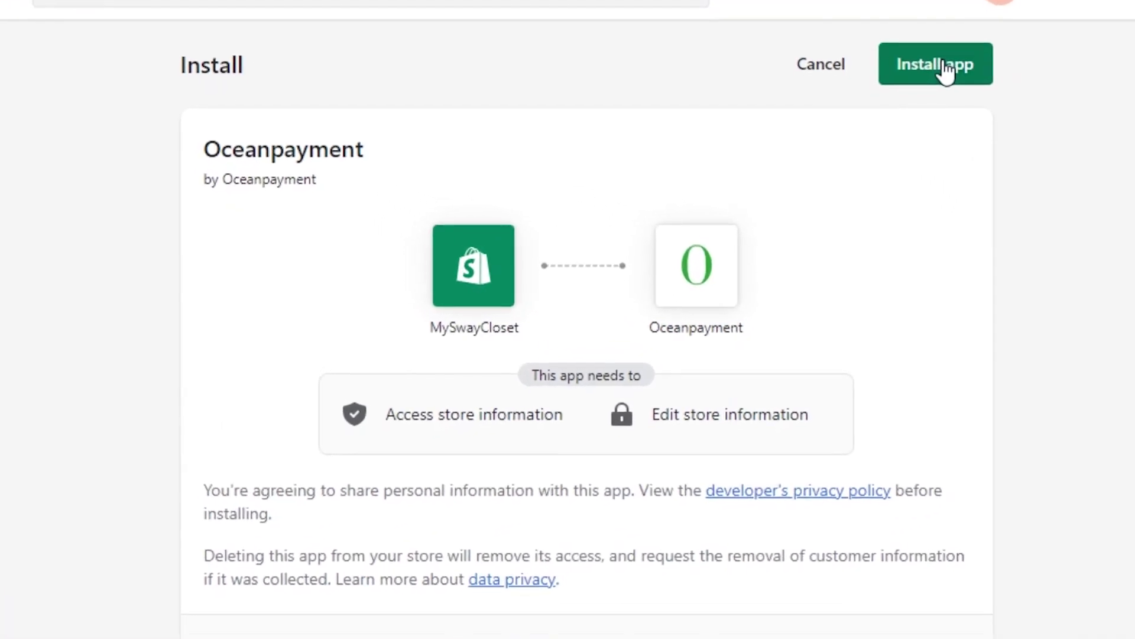
click(944, 65)
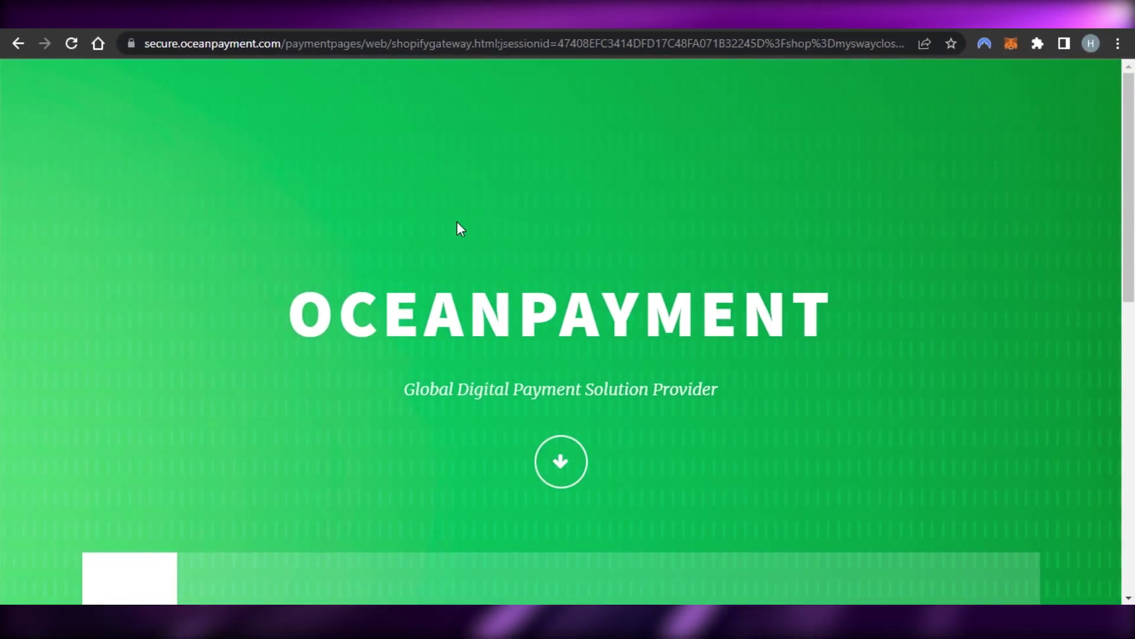
- Scroll through the Oceanpayment setup form asking for Terminal and SecureCode
scroll(1054, 289, down, 7)
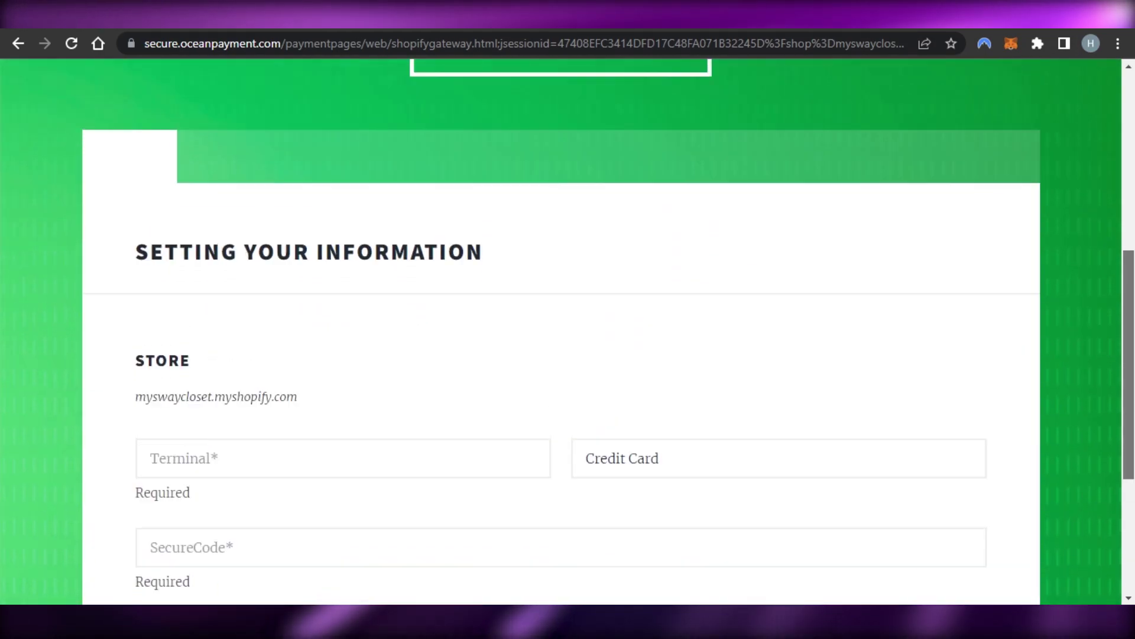
scroll(561, 331, up, 3)
scroll(560, 331, down, 5)
scroll(561, 331, up, 8)
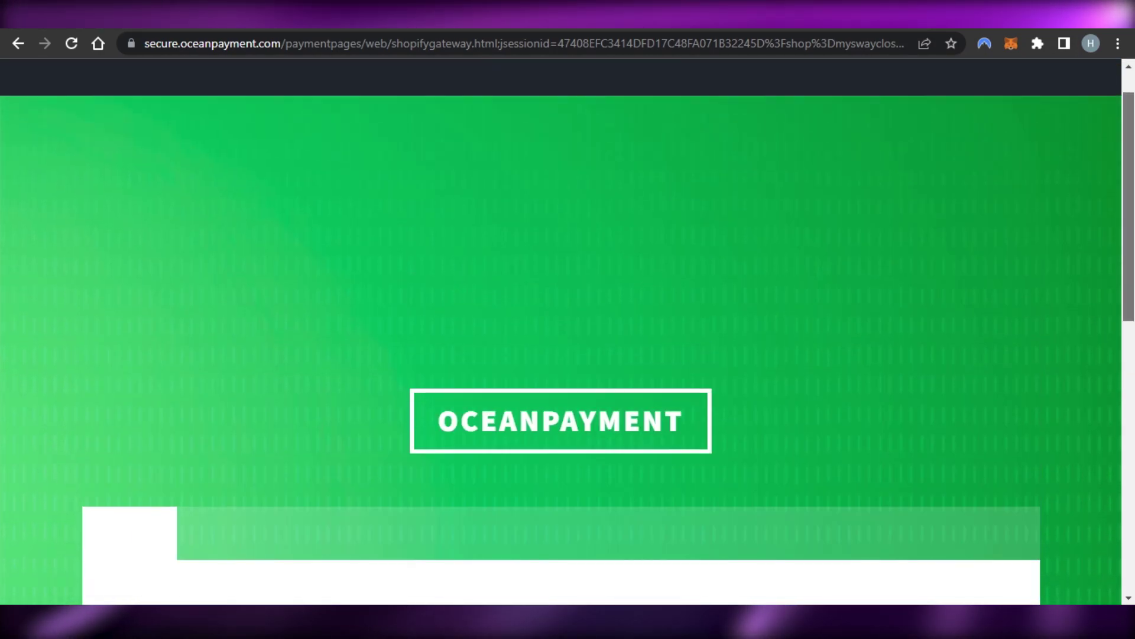
scroll(561, 331, up, 1)
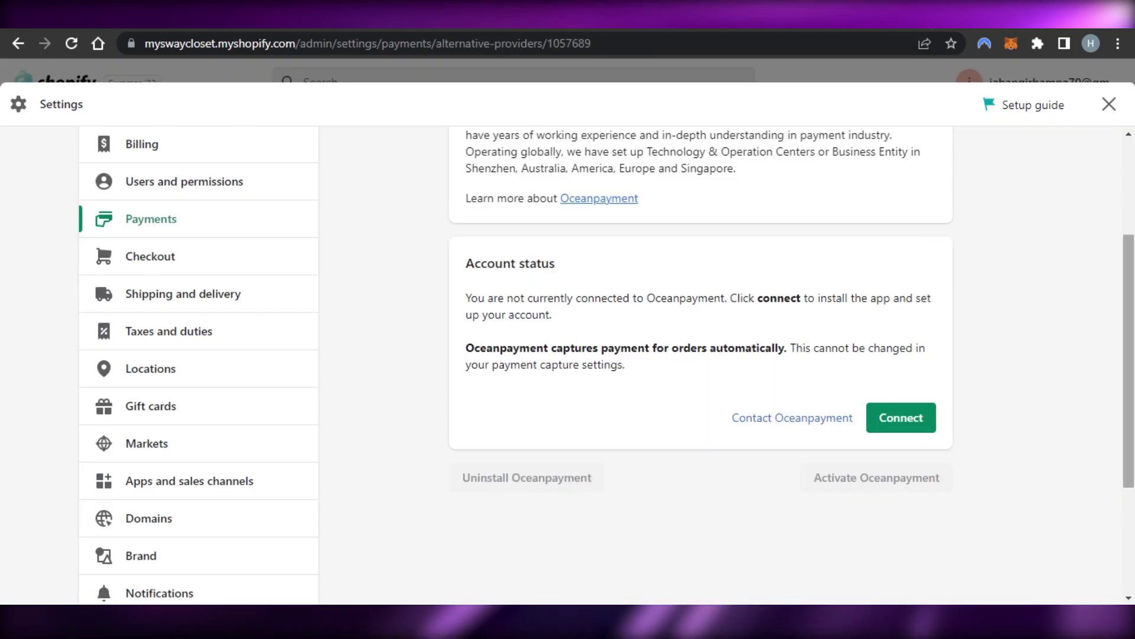
scroll(751, 189, up, 3)
- Back on Add payment methods, search 'kl' and filter providers by Klarna
click(464, 173)
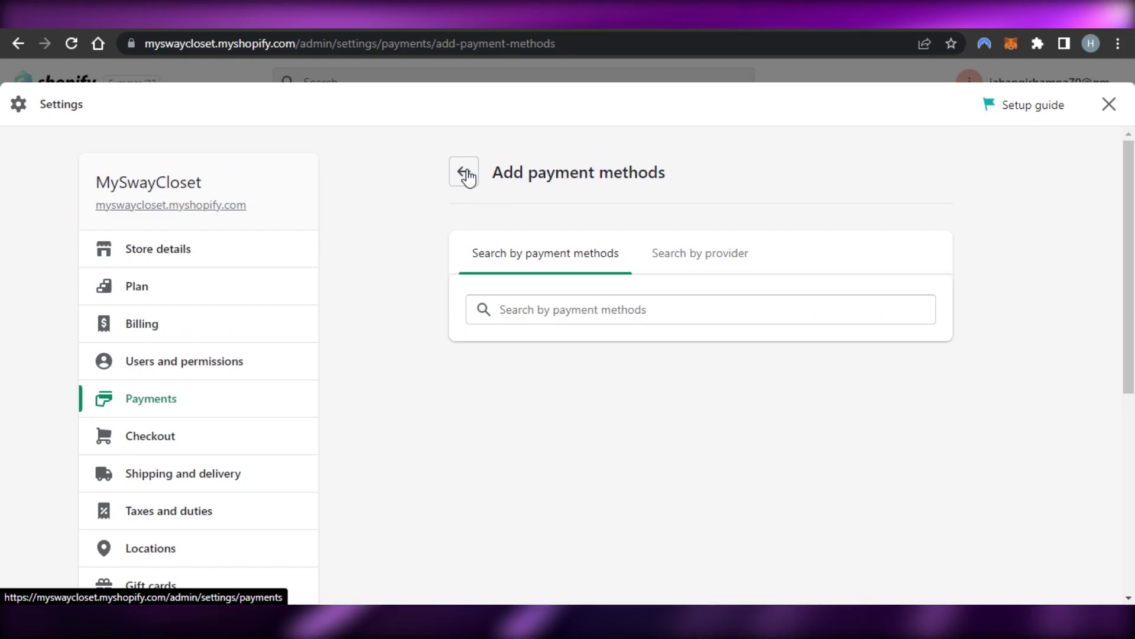
click(534, 315)
text(kl)
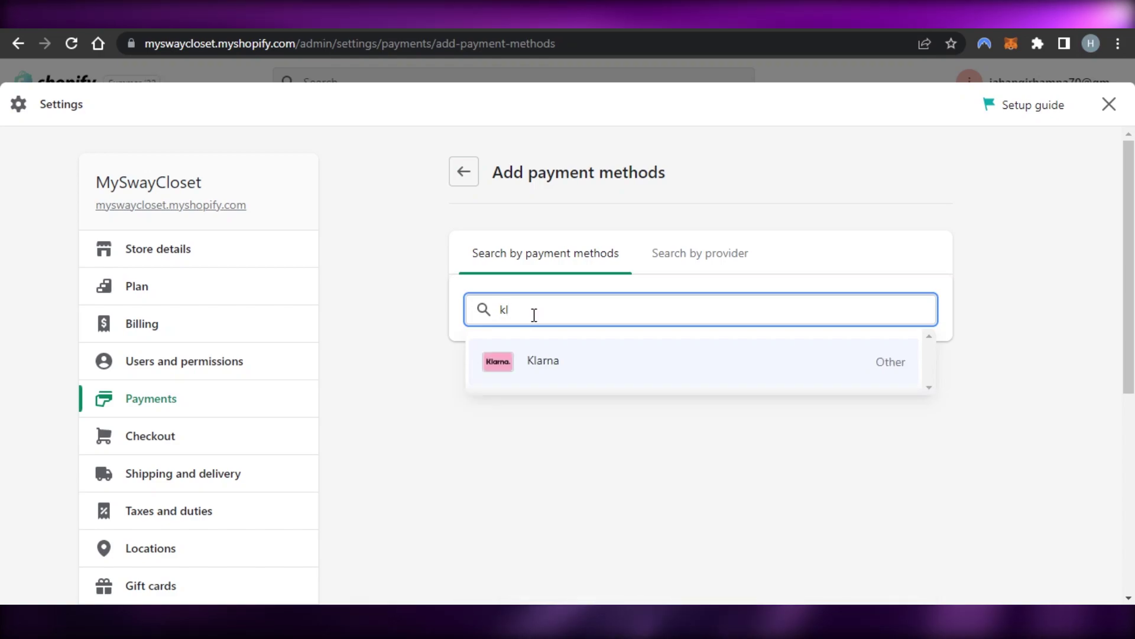
click(555, 378)
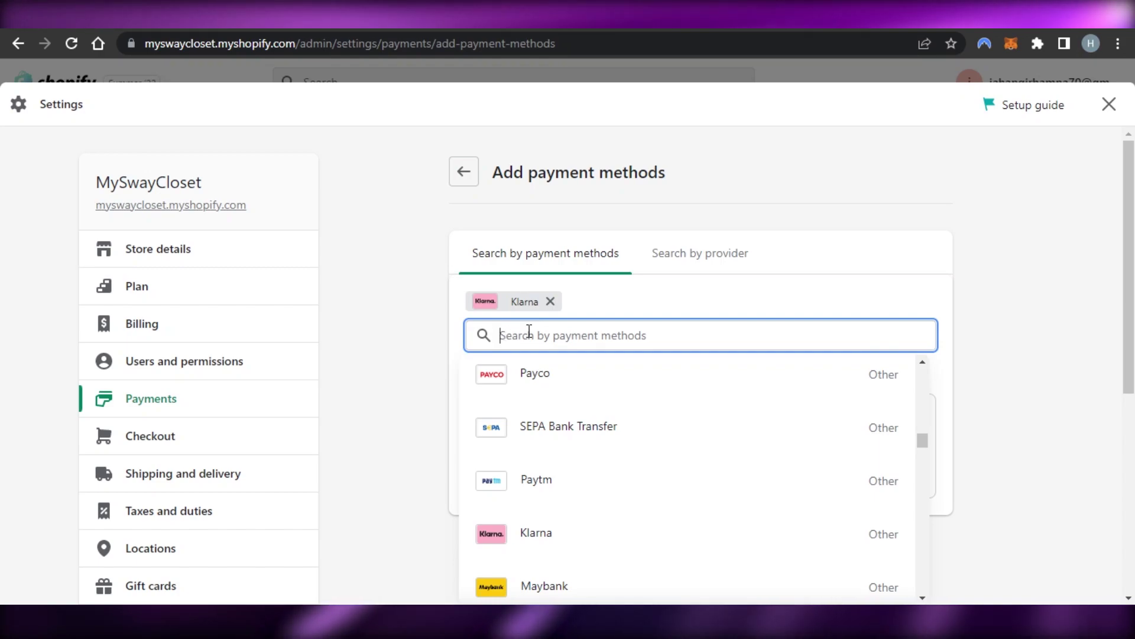
click(1023, 294)
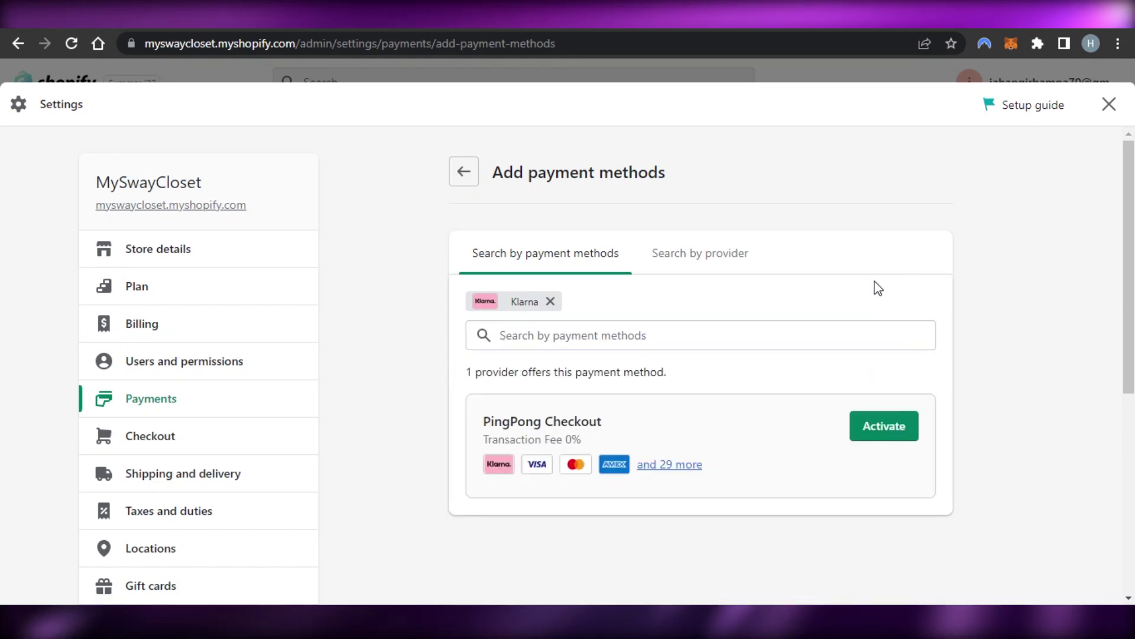
- Start connecting PingPong Checkout, then back out to Add payment methods without installing
click(887, 429)
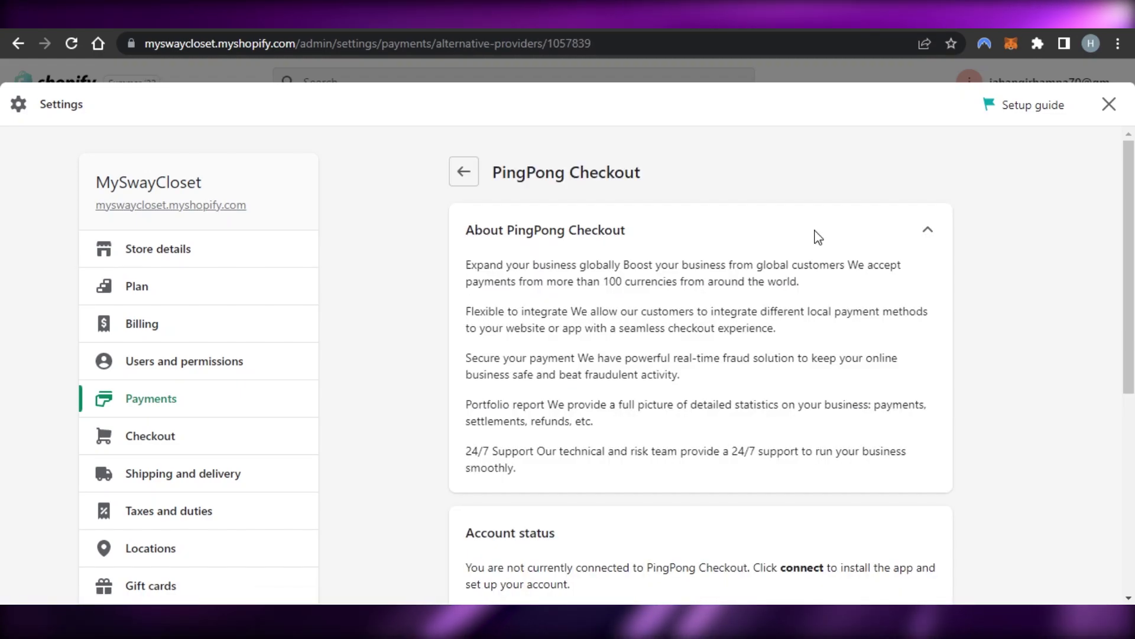
scroll(701, 354, down, 4)
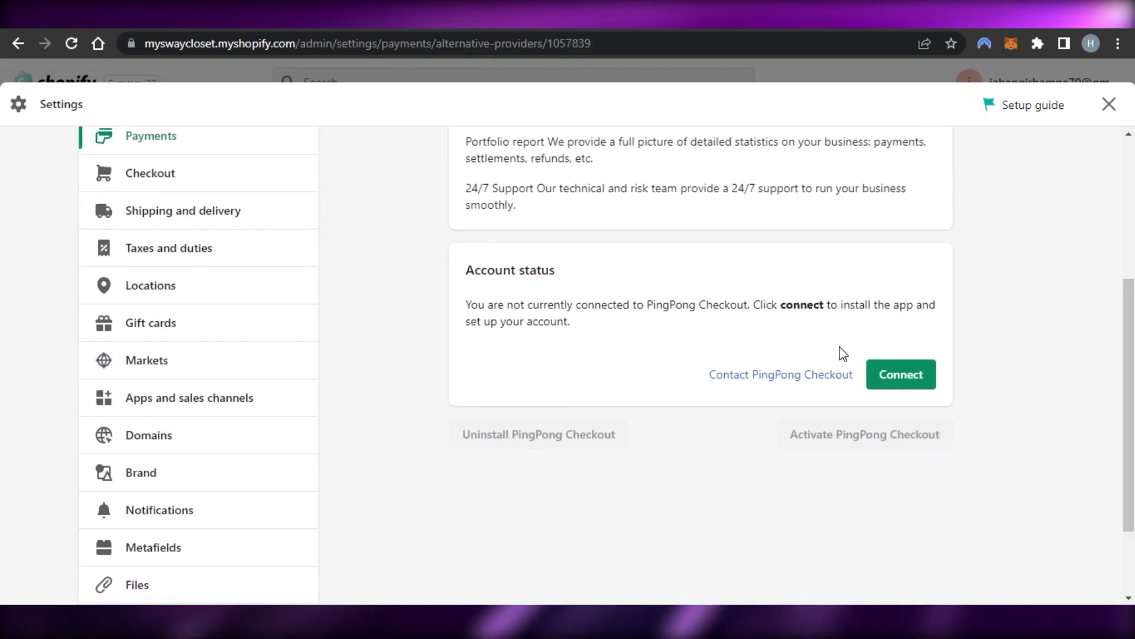
click(890, 383)
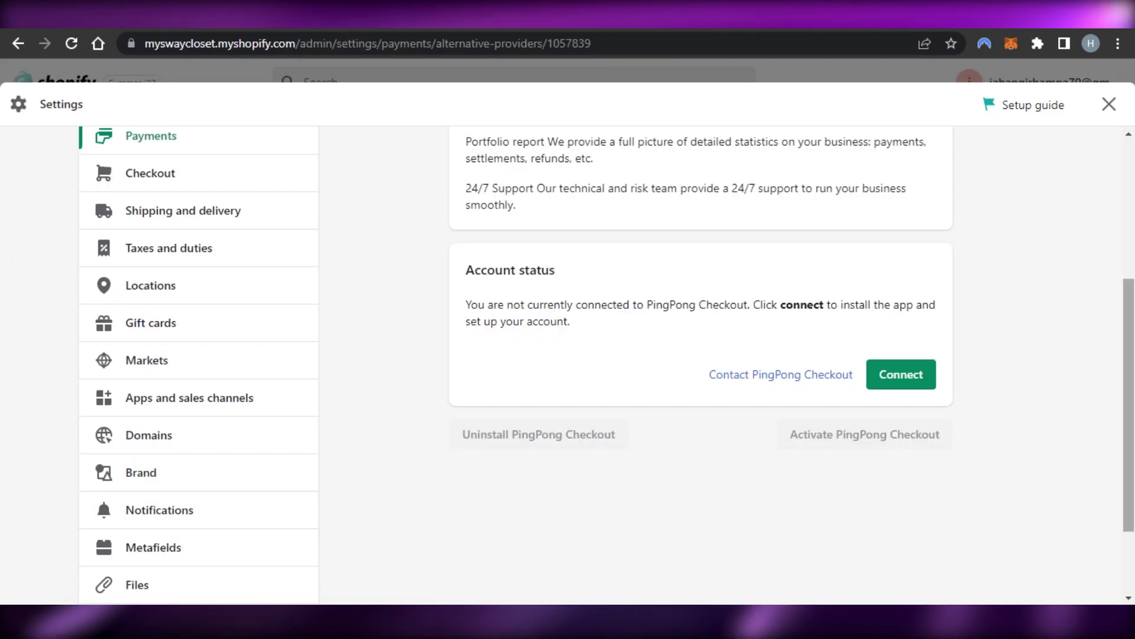
scroll(795, 154, up, 4)
click(464, 171)
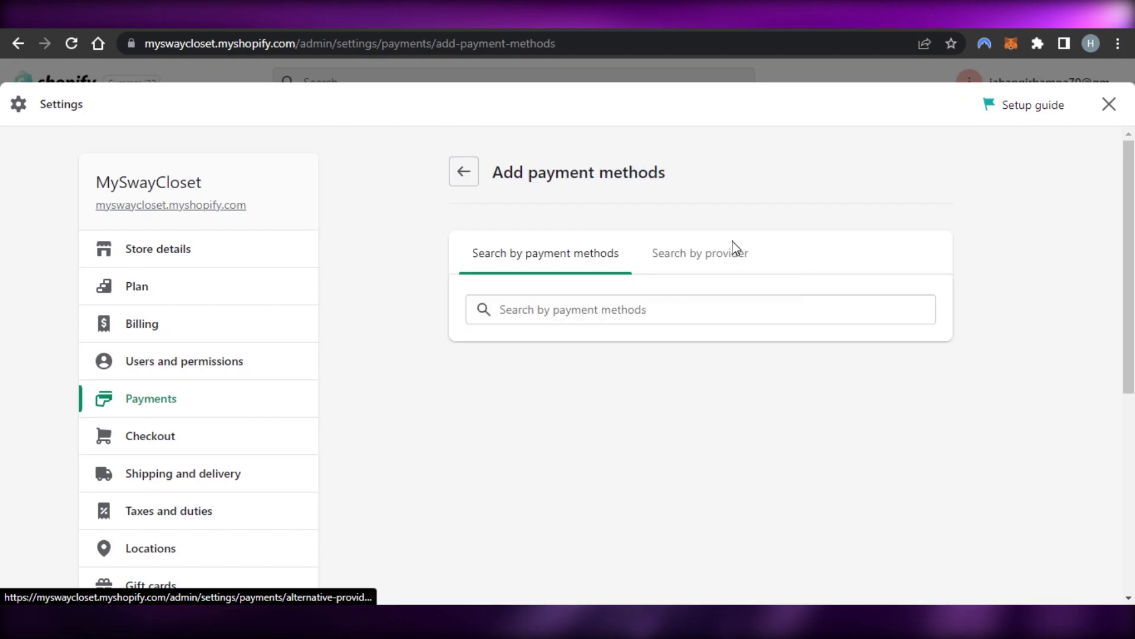
scroll(568, 355, down, 3)
scroll(567, 355, up, 3)
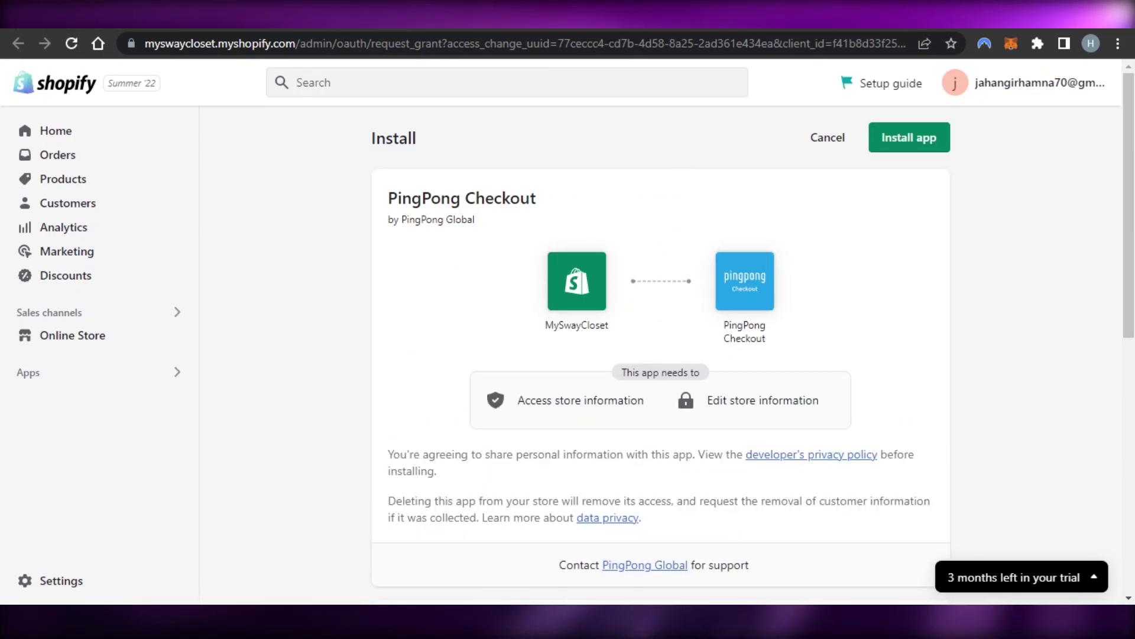
key(alt+Left)
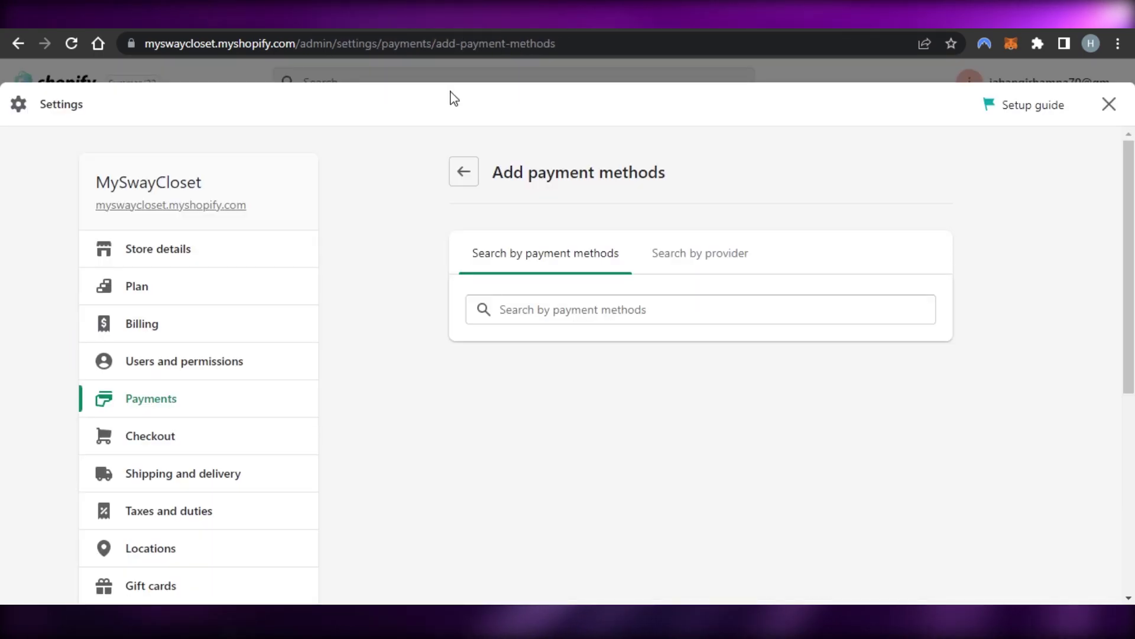
- Return to Payments and list manual options: Bank Deposit, Money Order, Cash on Delivery
click(465, 174)
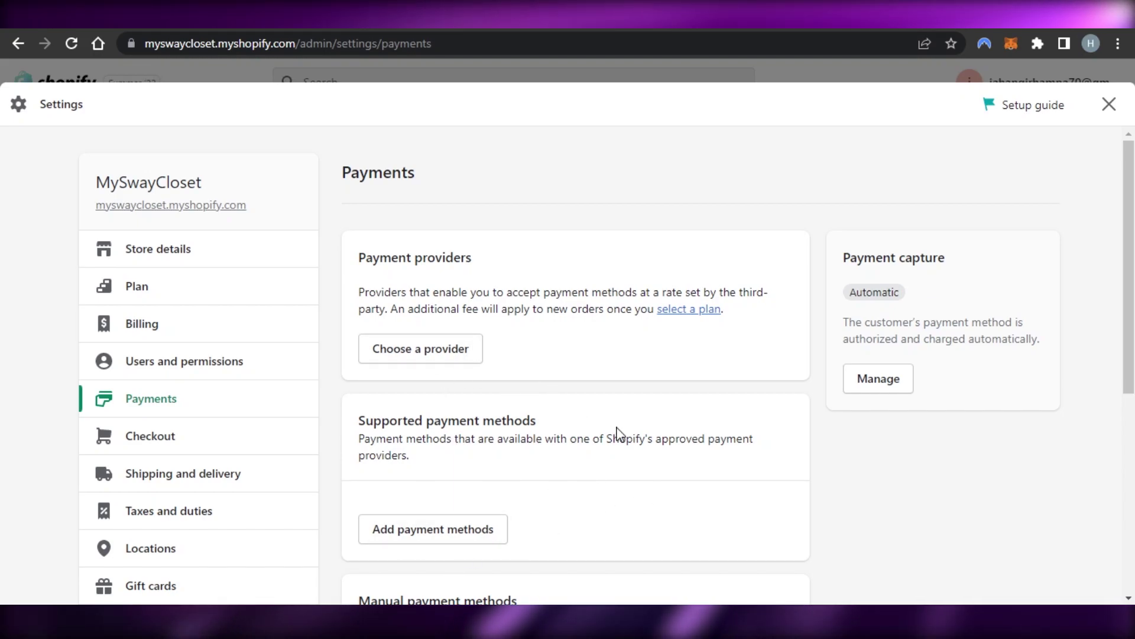
scroll(599, 465, down, 3)
scroll(928, 355, down, 2)
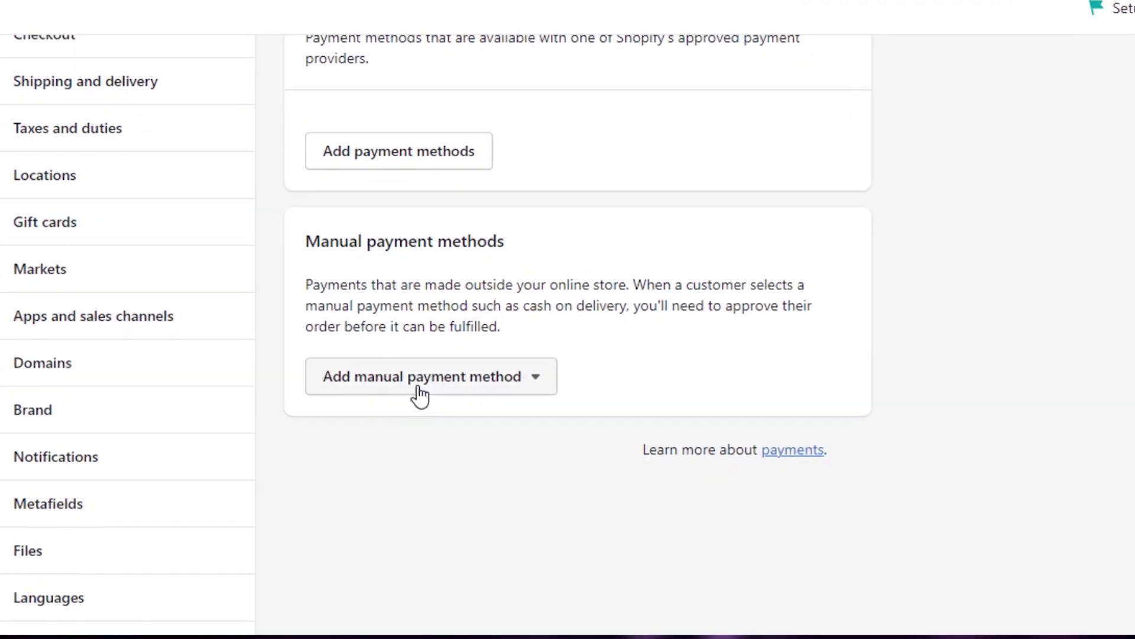
click(440, 402)
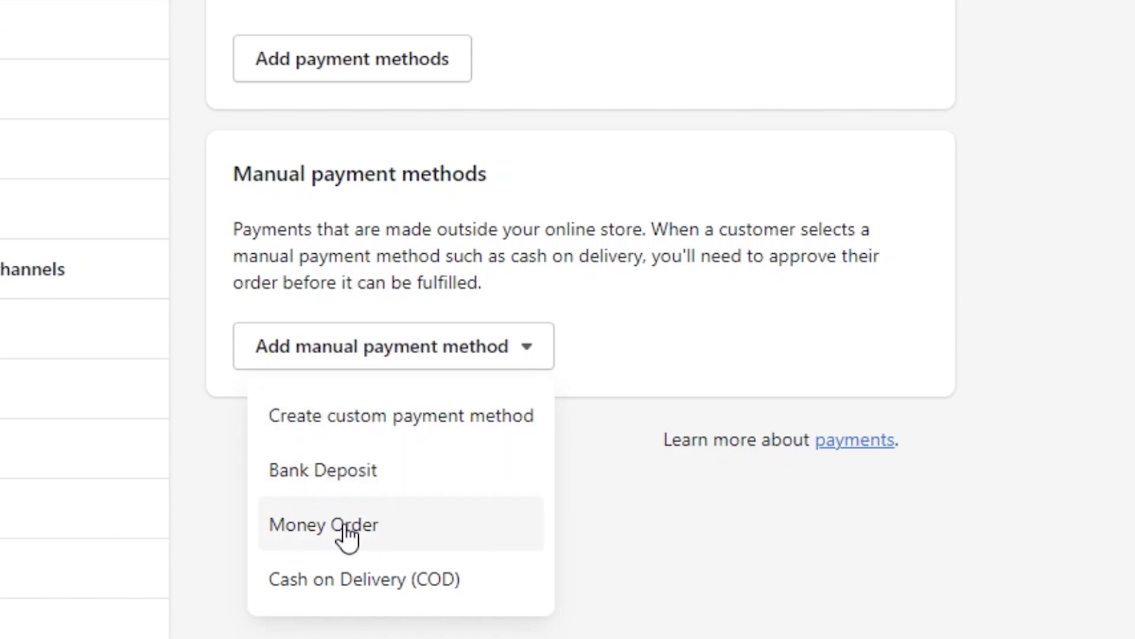
- Inspect the custom payment method's name, additional details and instructions fields, then cancel it
click(364, 418)
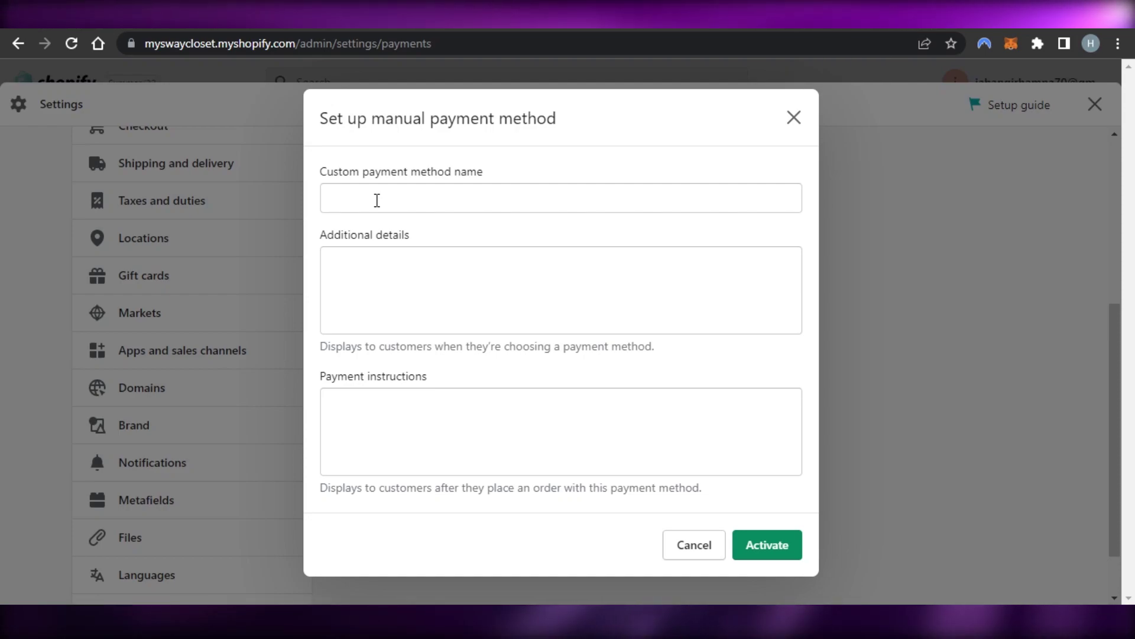
click(355, 201)
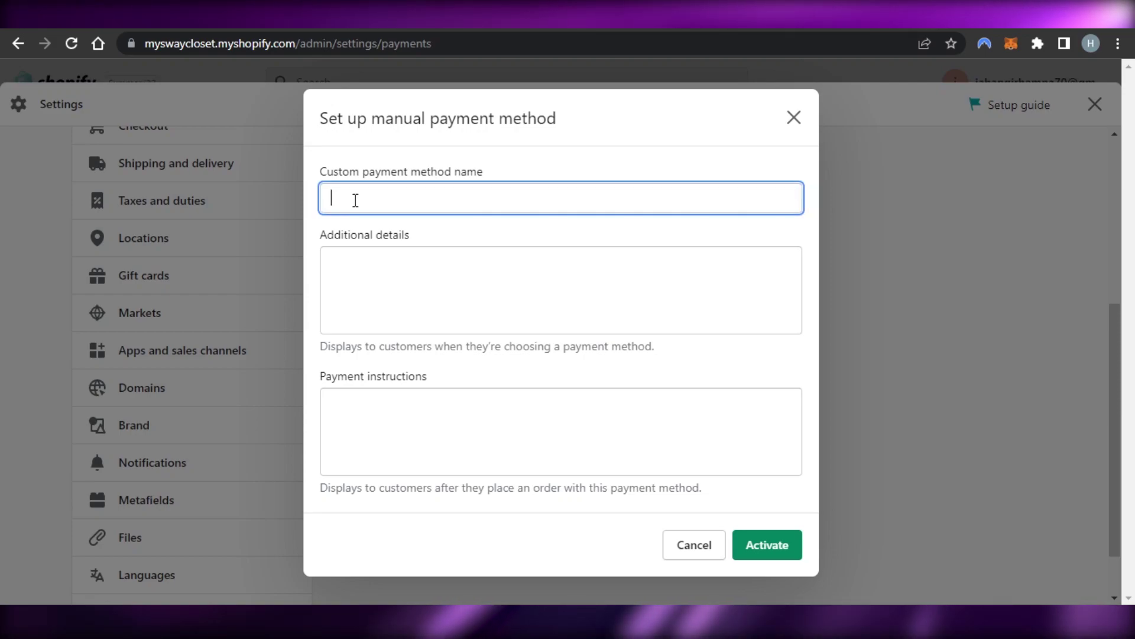
click(364, 273)
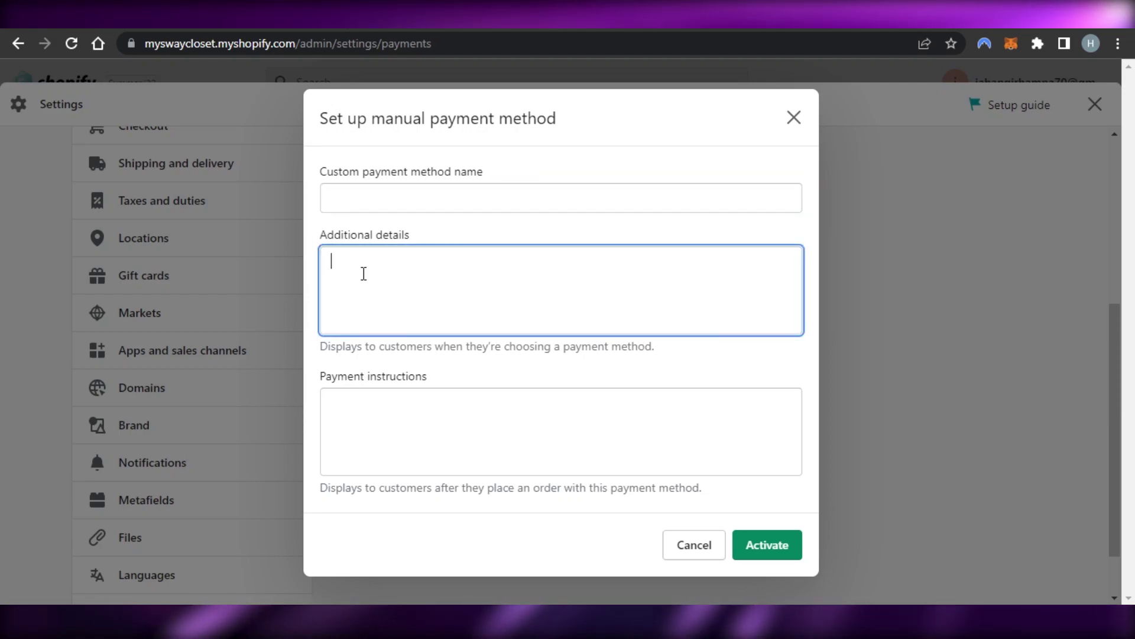
click(395, 407)
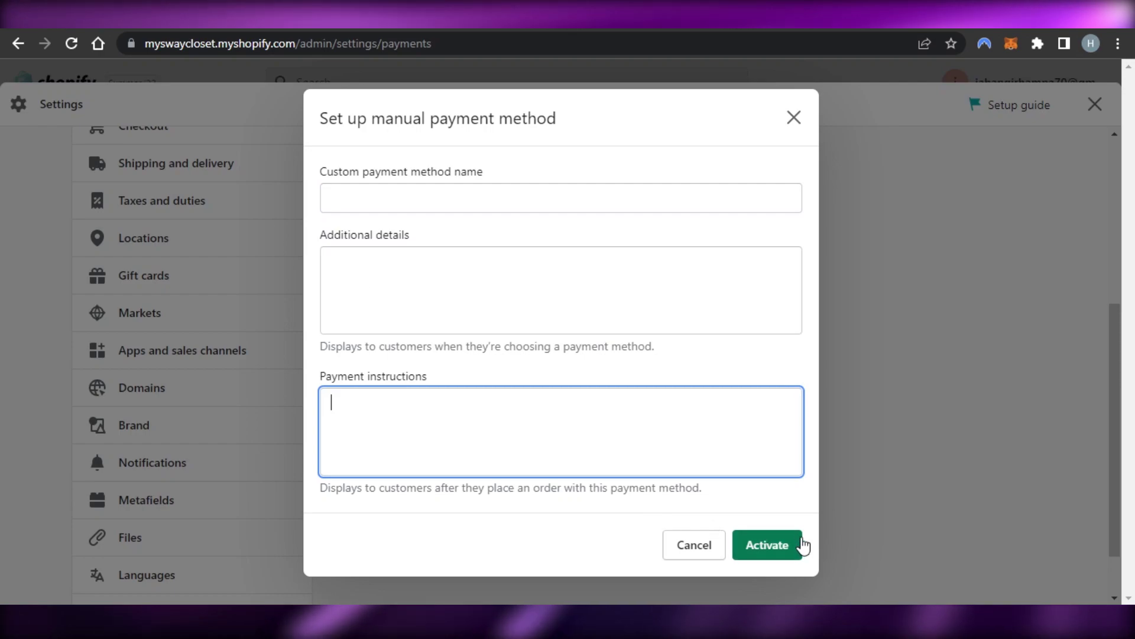
click(696, 545)
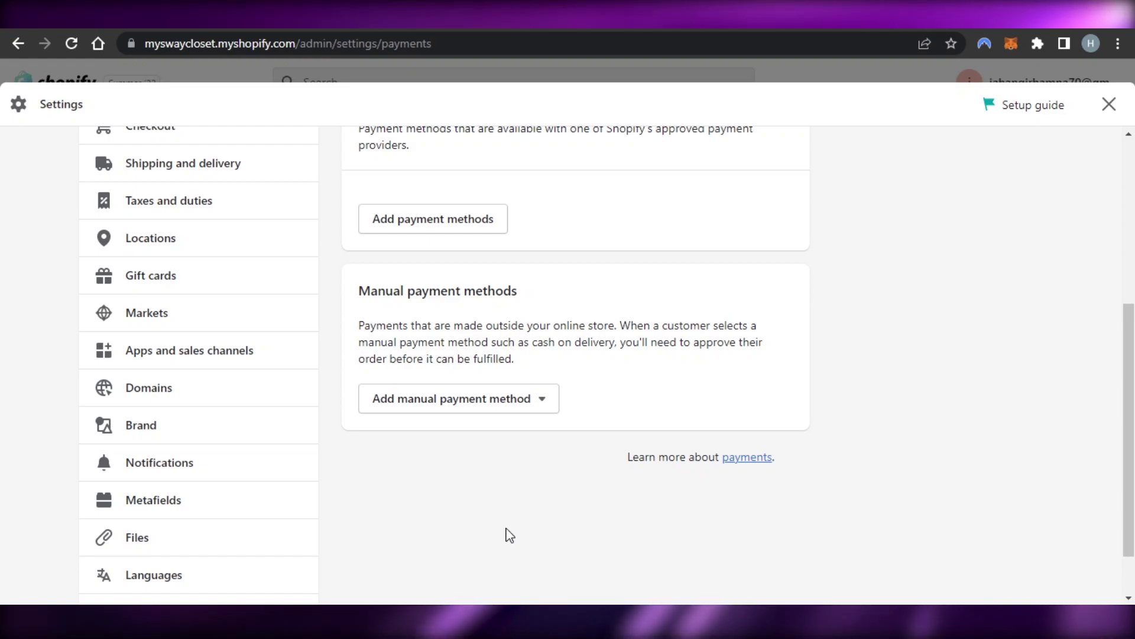
- Reopen the manual payment method options and scroll back to the top of Payments
click(461, 407)
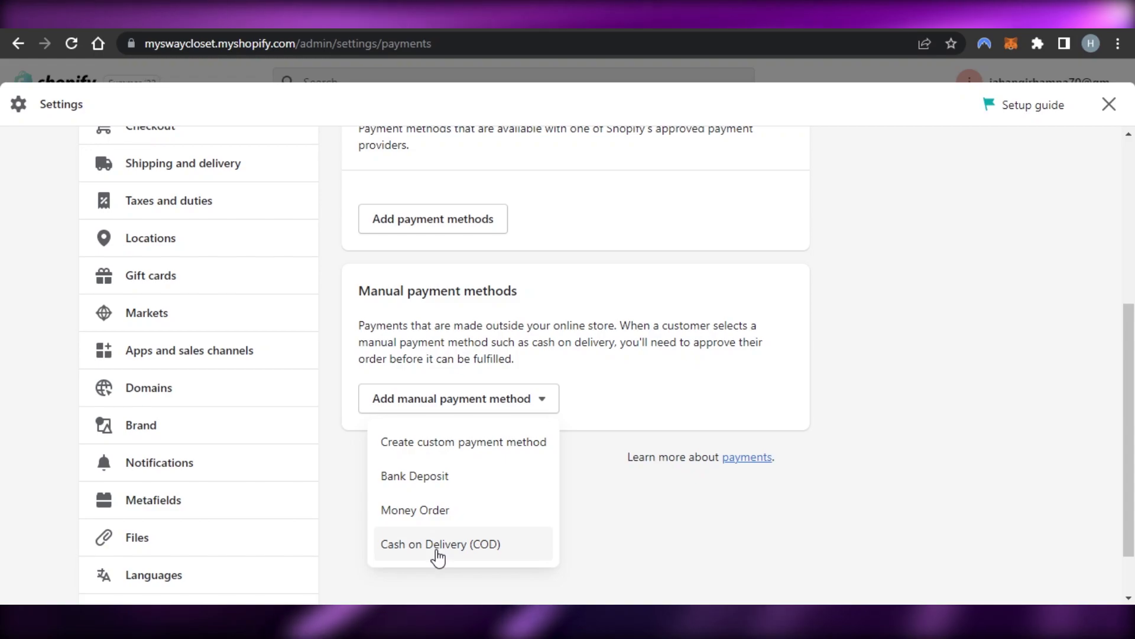
scroll(861, 489, up, 2)
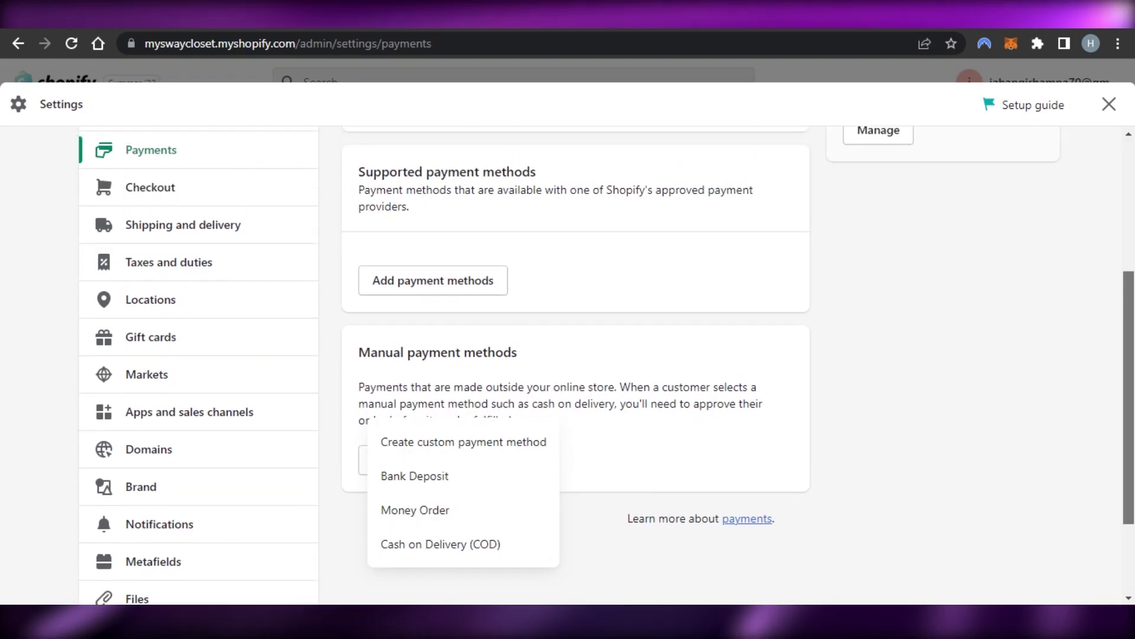
scroll(1085, 362, up, 3)
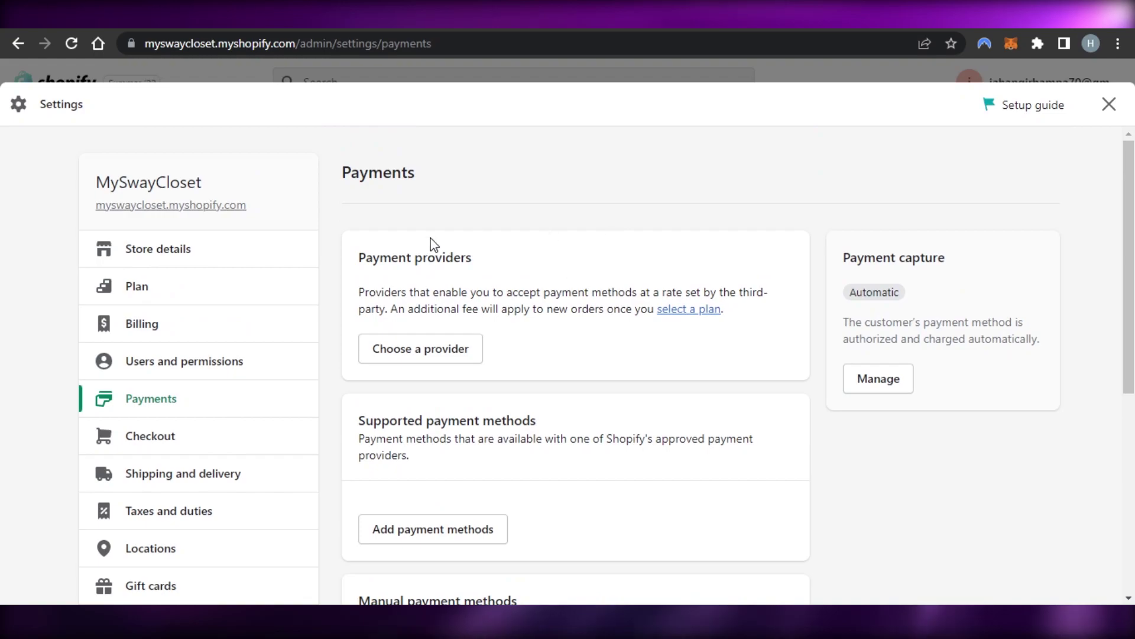
click(417, 350)
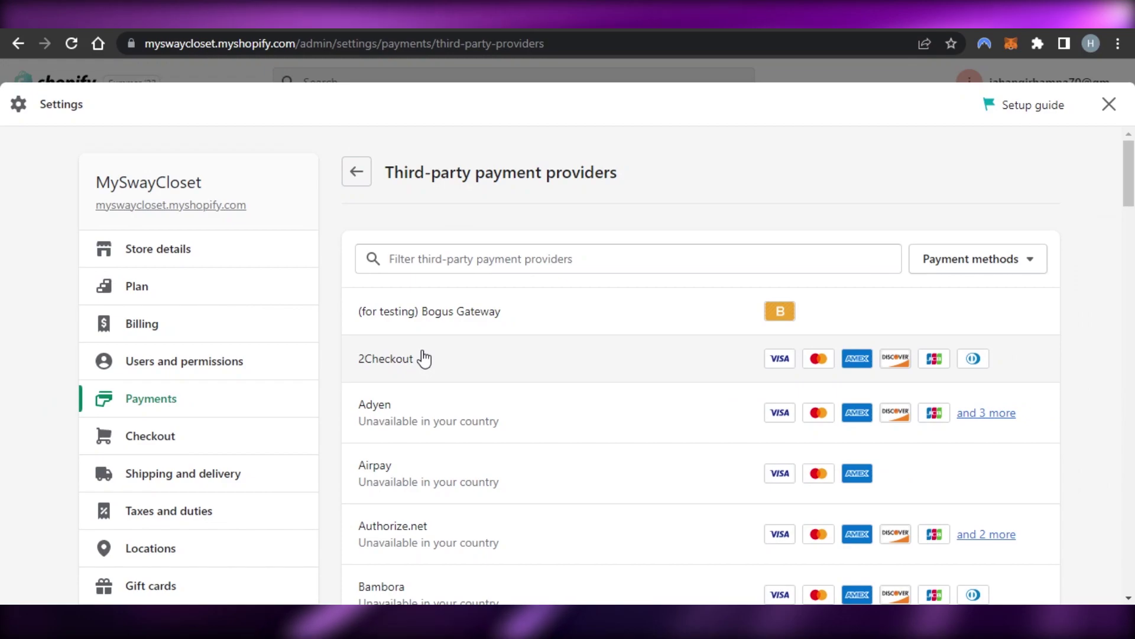
scroll(700, 365, down, 15)
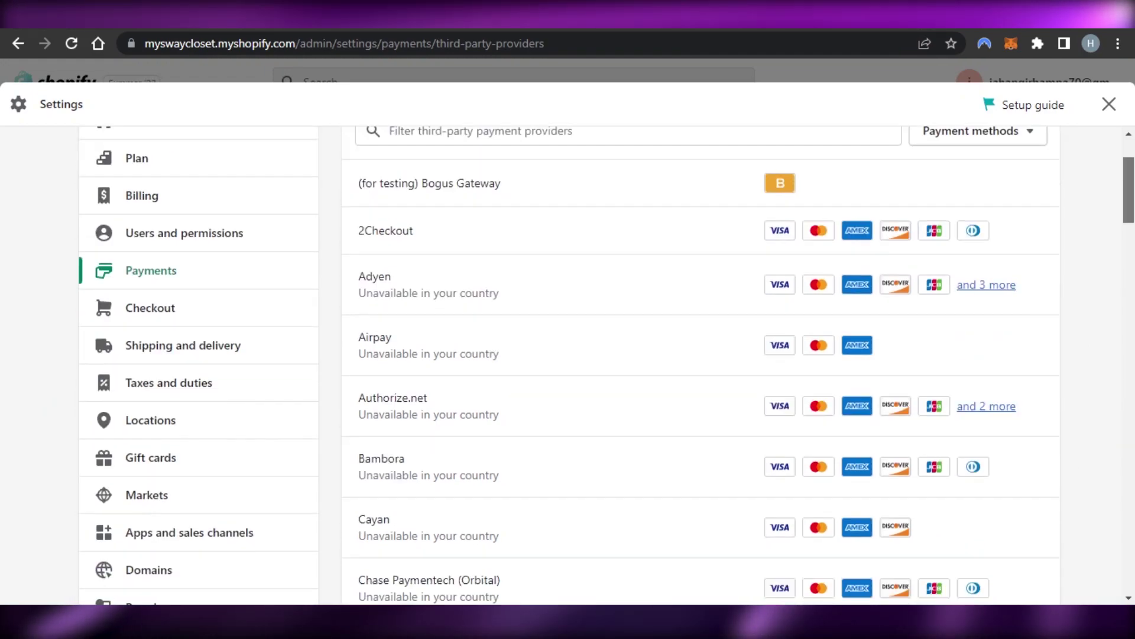
scroll(700, 365, down, 9)
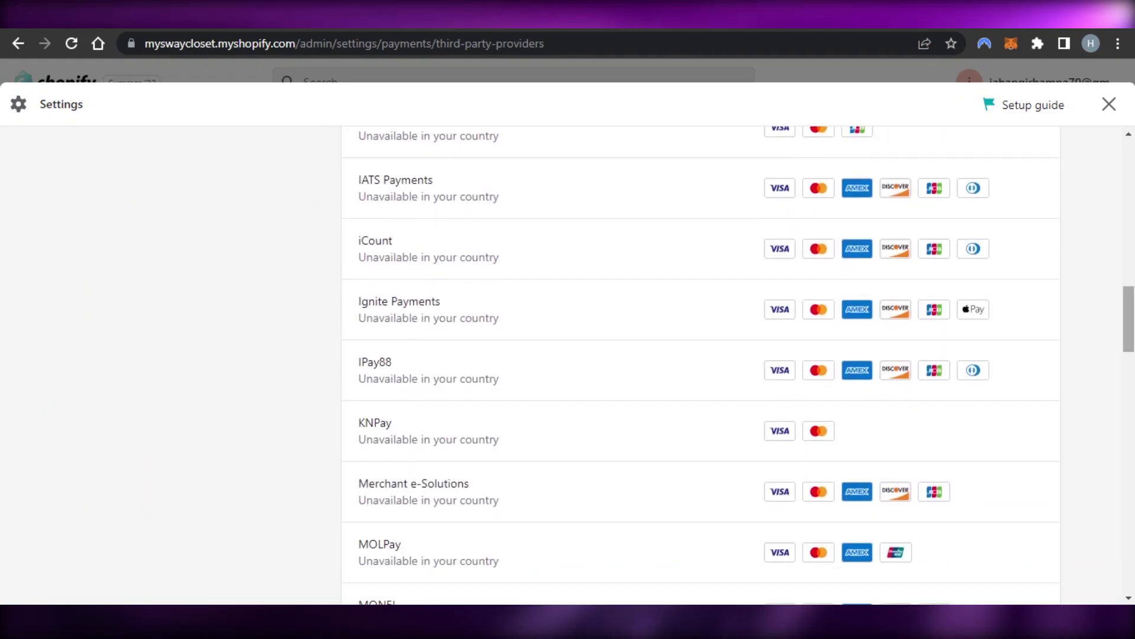
scroll(700, 365, up, 8)
scroll(700, 365, up, 15)
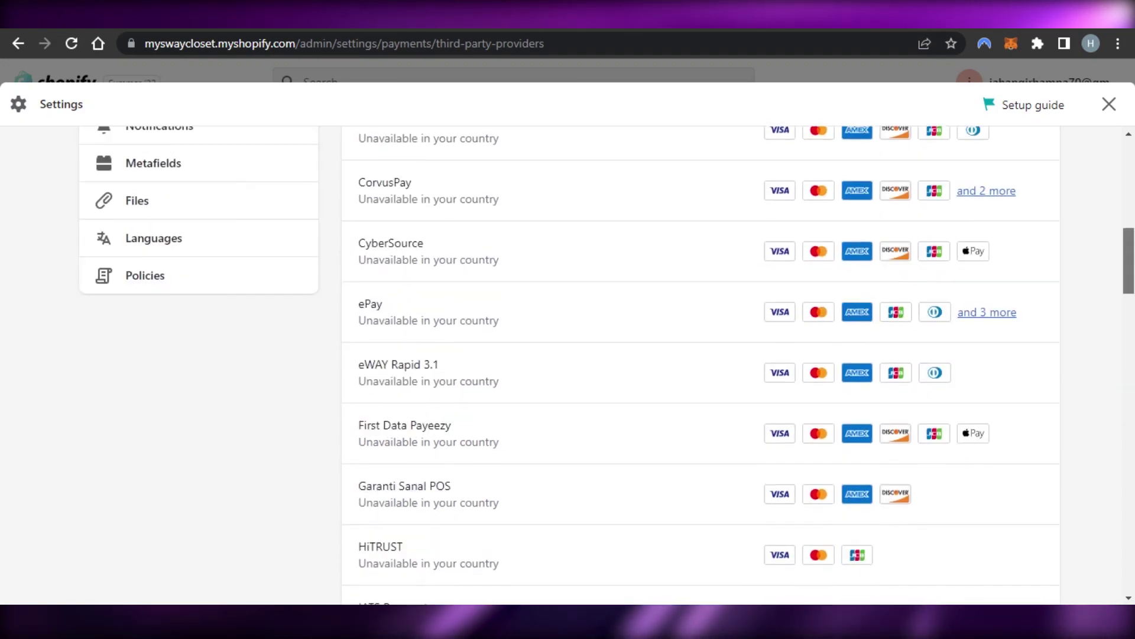
scroll(700, 365, down, 1)
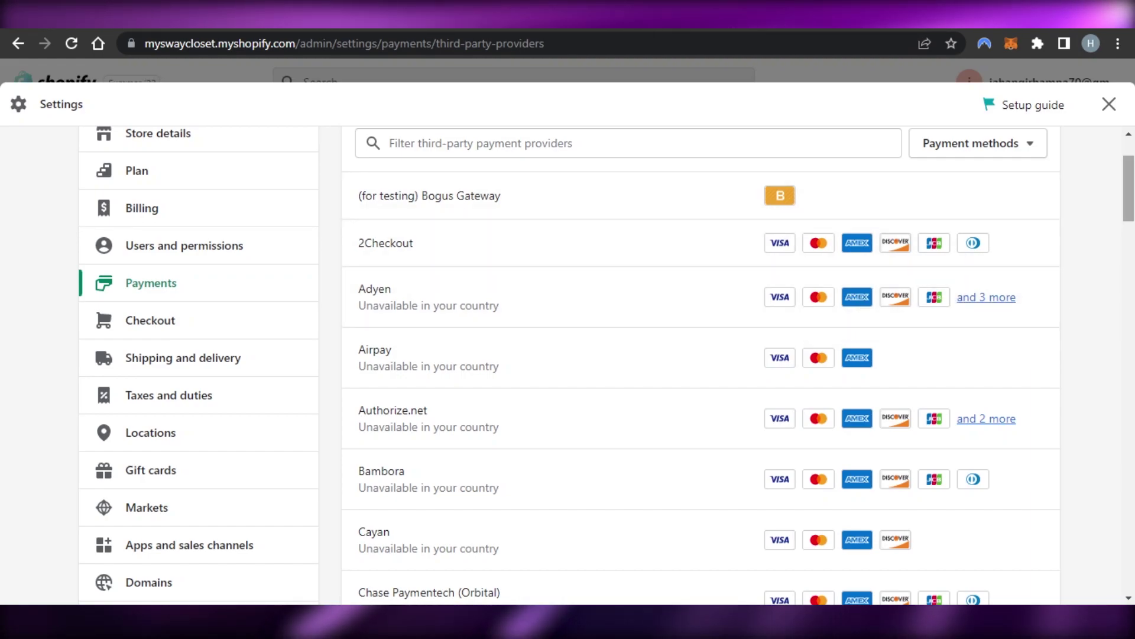
scroll(701, 363, down, 6)
scroll(607, 326, up, 1)
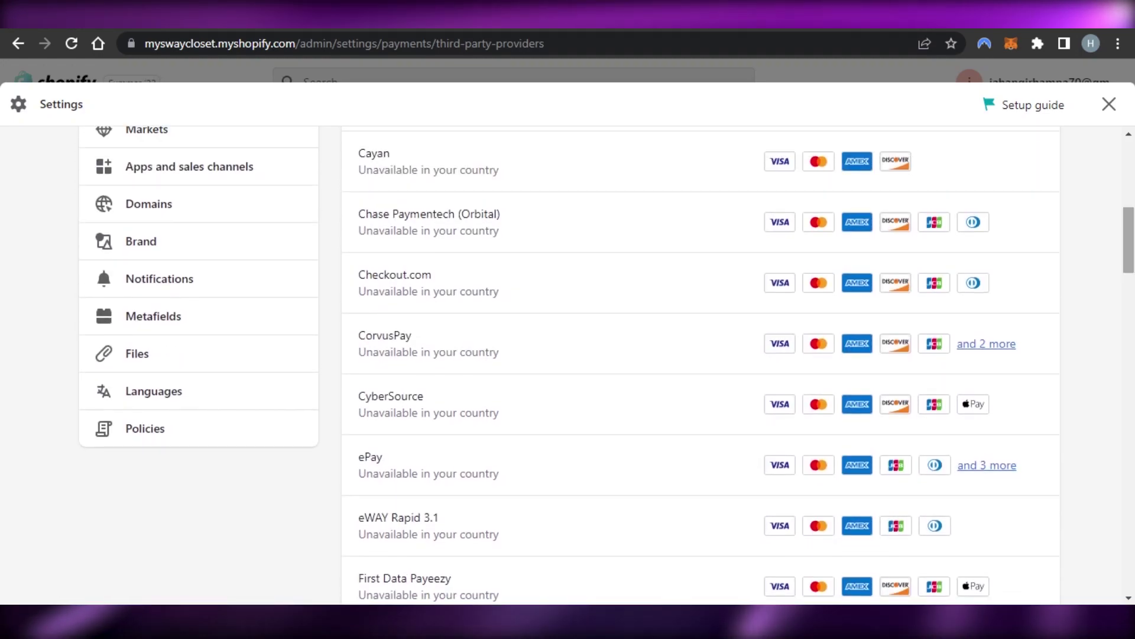
scroll(607, 326, down, 1)
scroll(608, 326, up, 1)
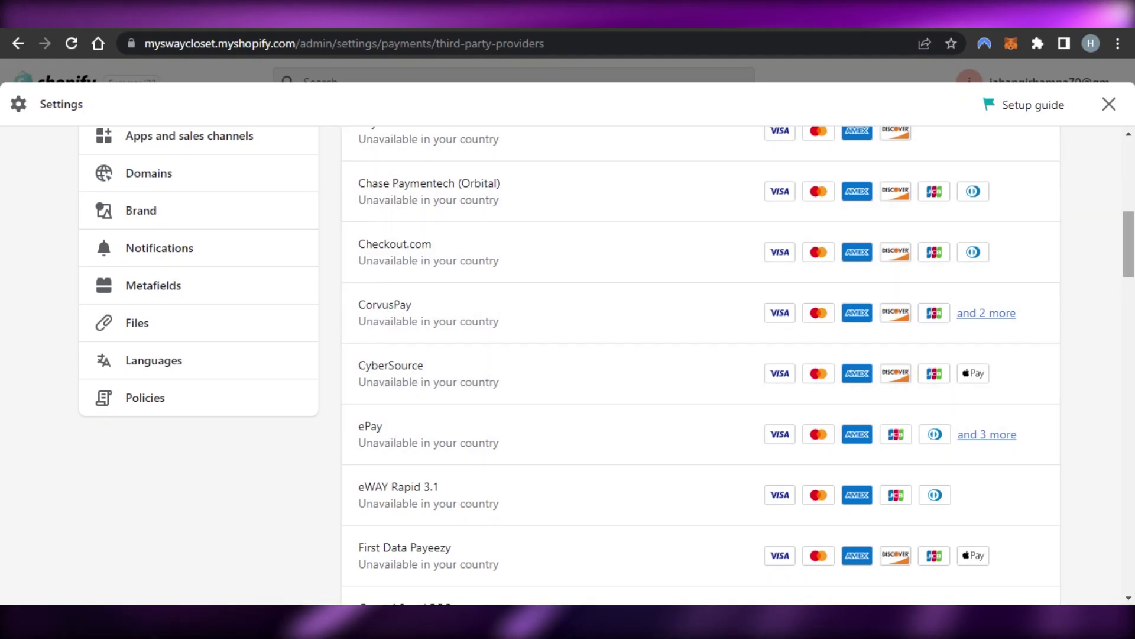
scroll(1110, 291, down, 12)
scroll(701, 365, down, 12)
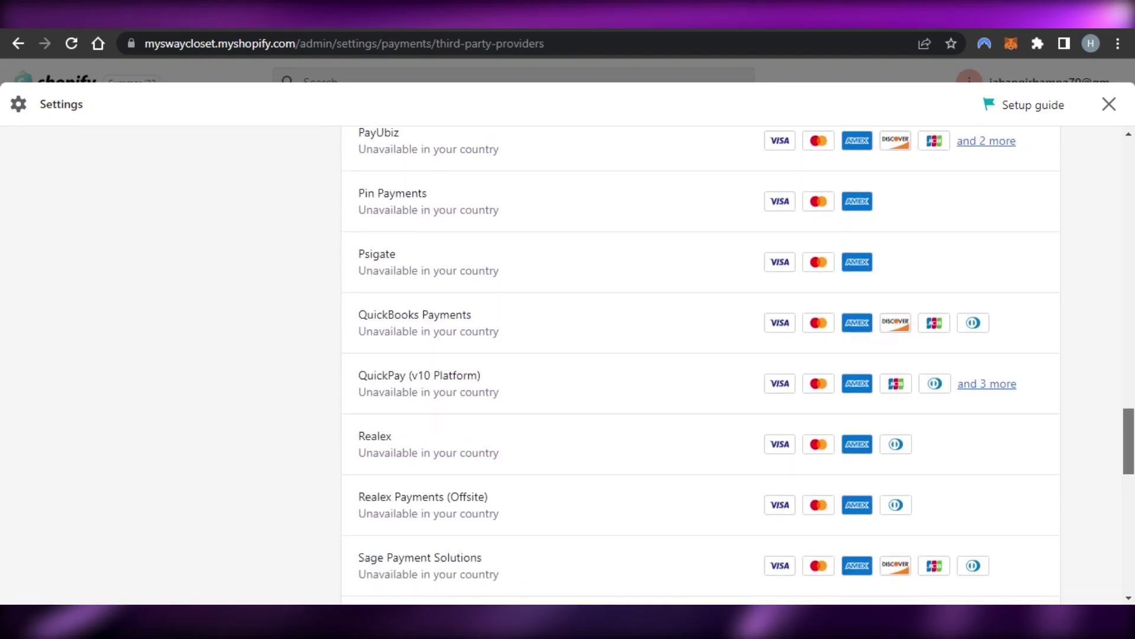
scroll(700, 365, down, 9)
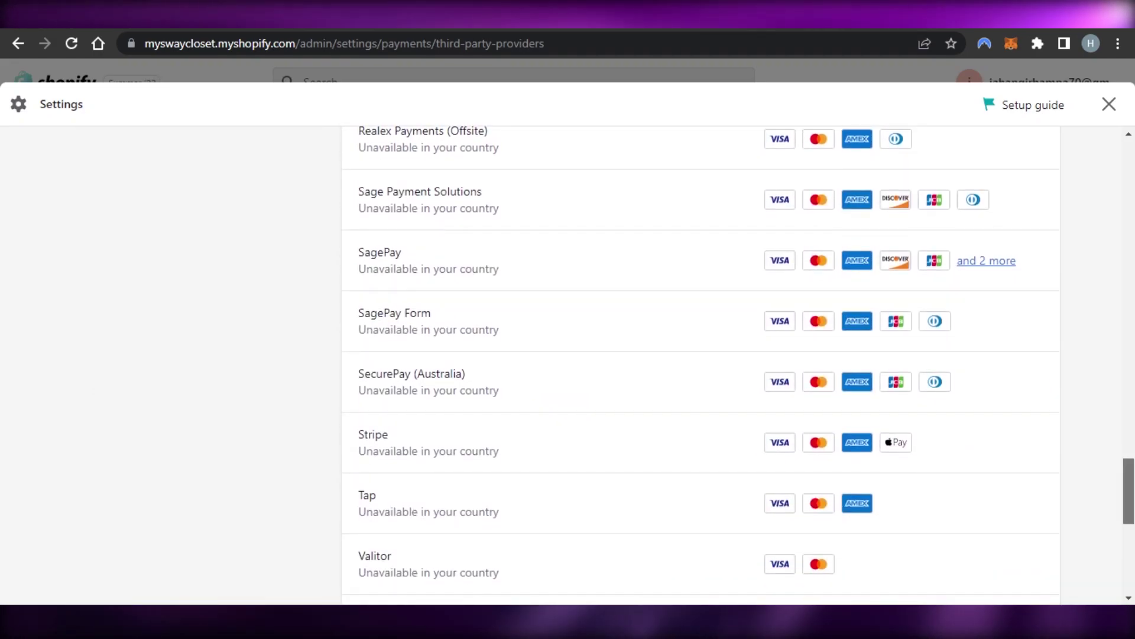
scroll(1130, 405, up, 20)
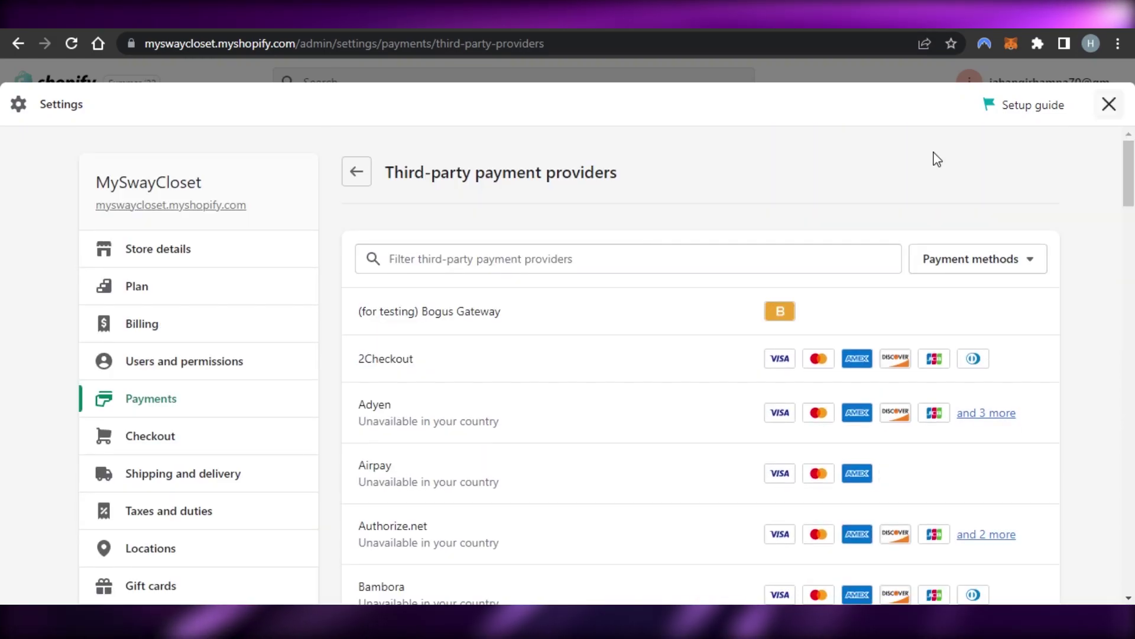
- Filter third-party providers with 'str' to SecurePay (Australia) and Stripe, then open Stripe
click(499, 259)
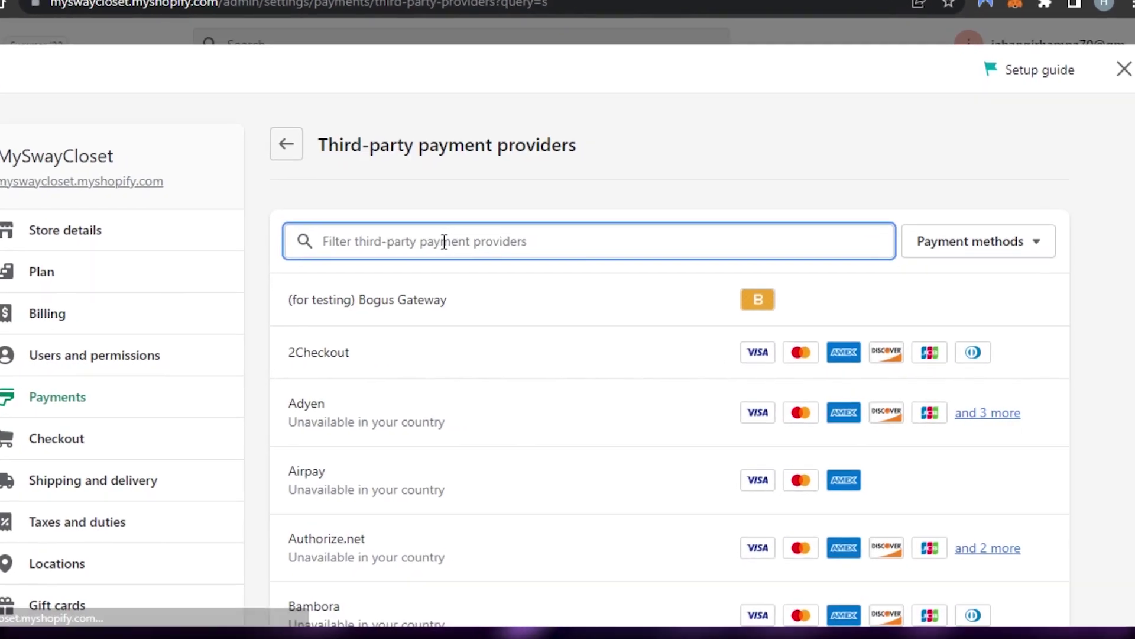
text(str)
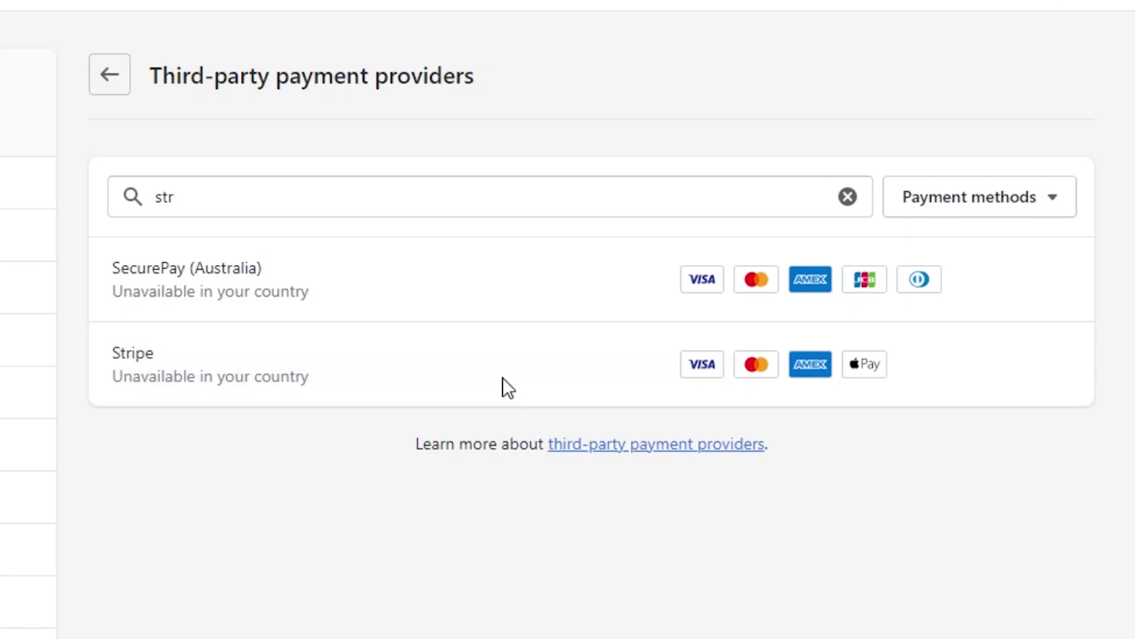
click(502, 377)
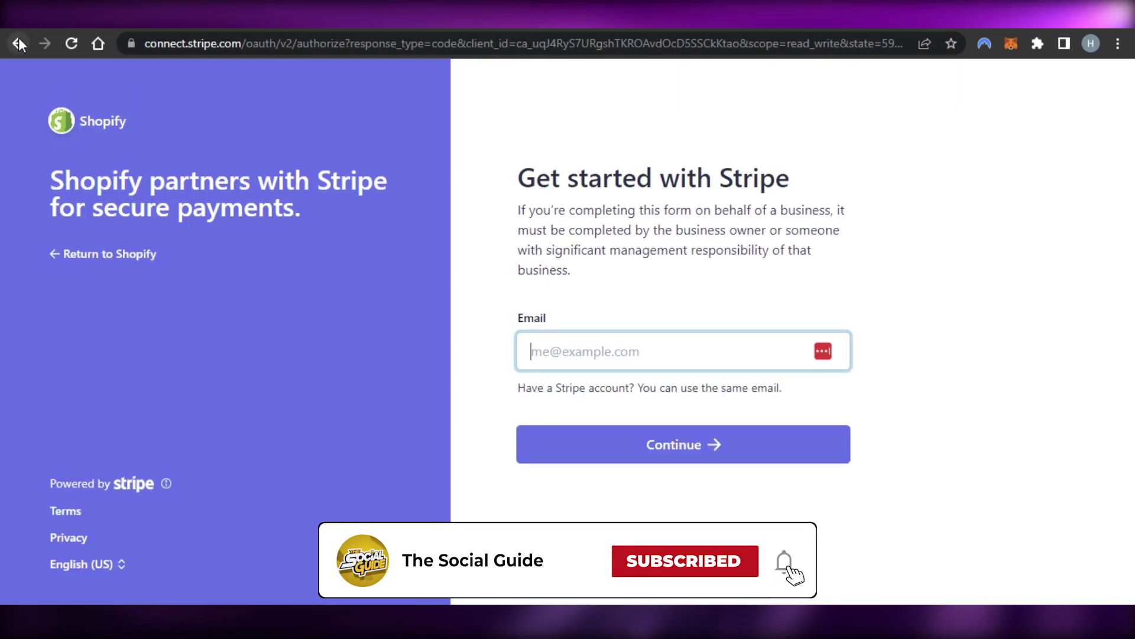
- Abandon the Stripe sign-up and go back to Shopify's payment providers list filtered by 'str'
click(19, 41)
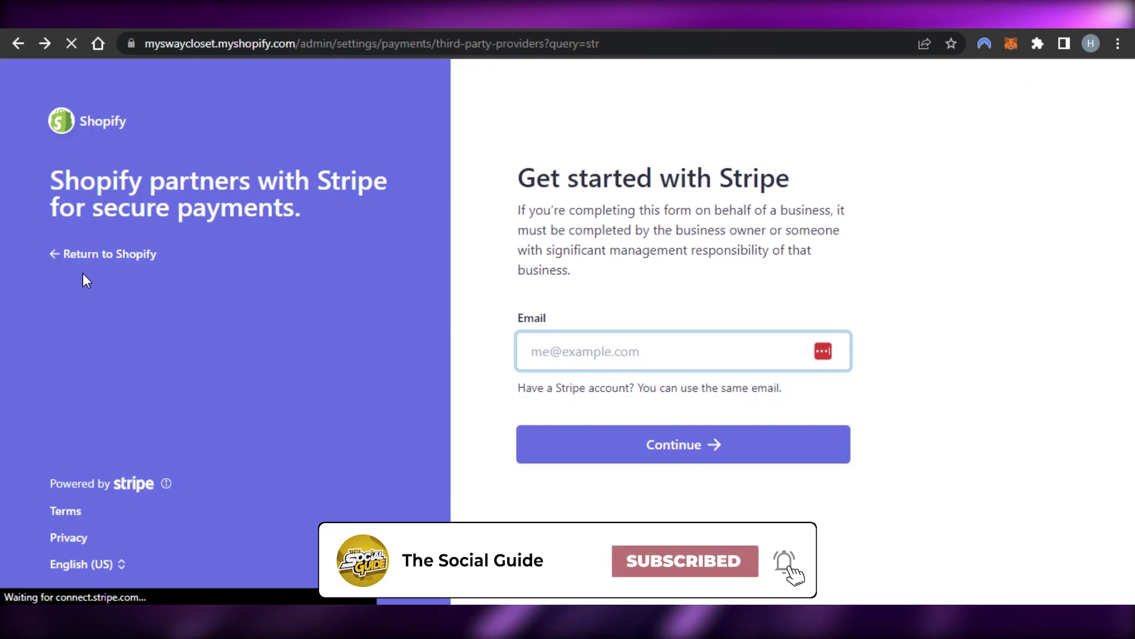
key(BackSpace)
key(BackSpace)
key(BackSpace)
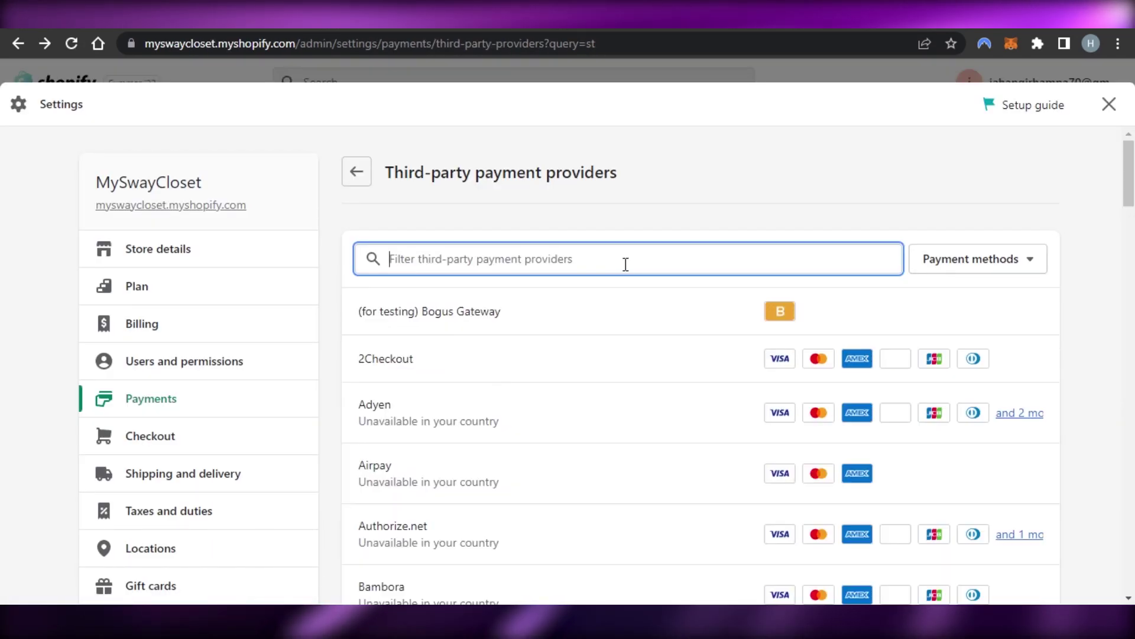
scroll(626, 264, down, 2)
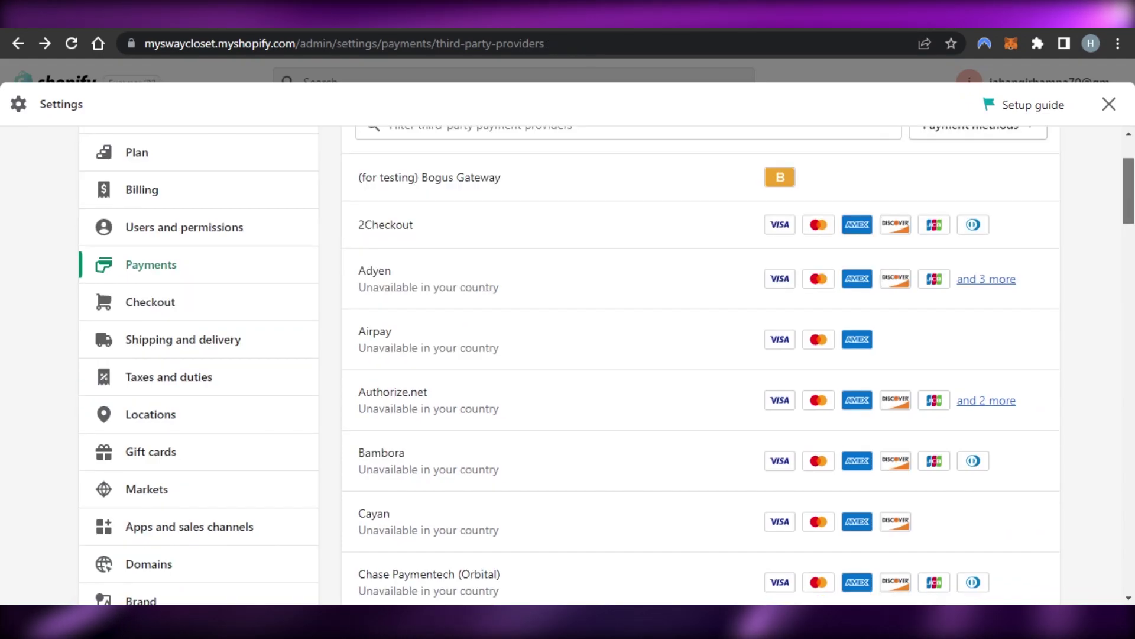
scroll(626, 264, down, 9)
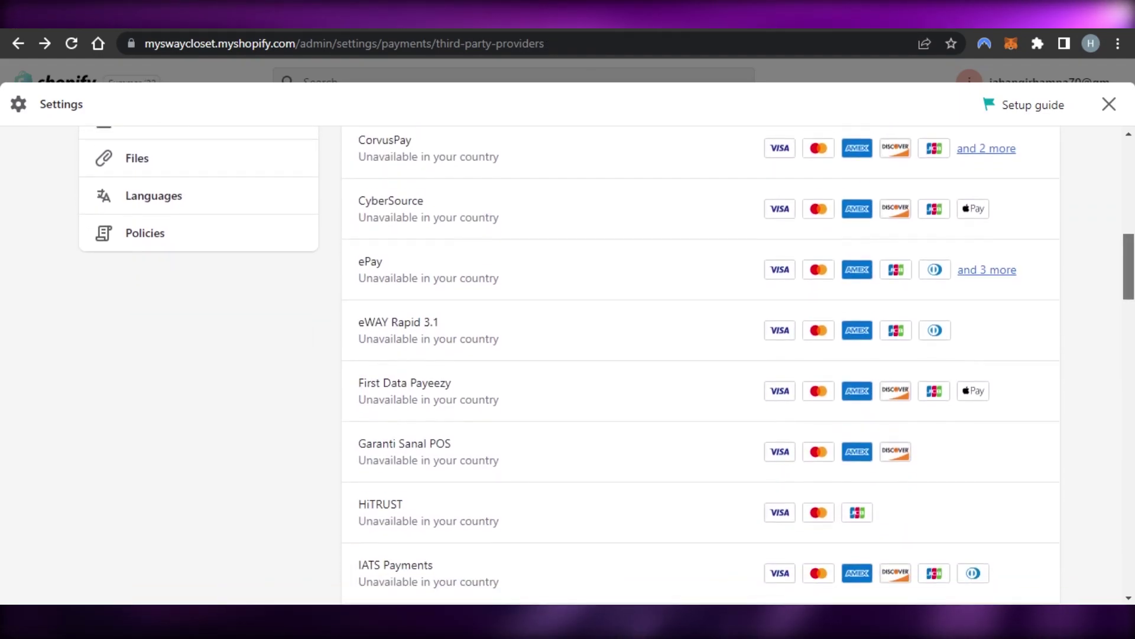
scroll(626, 265, down, 7)
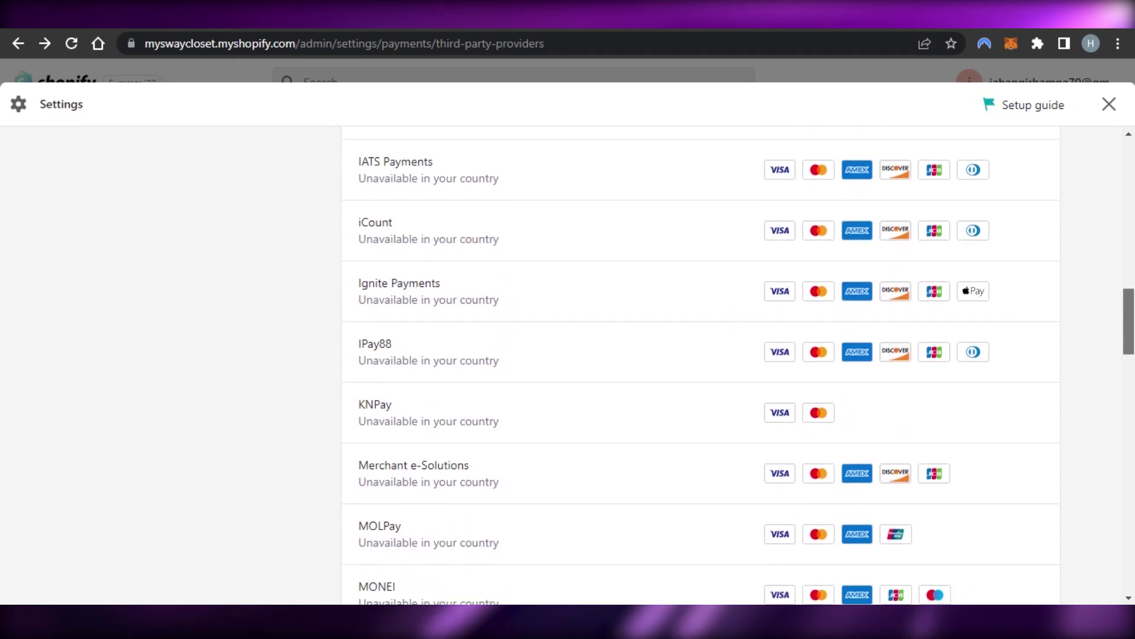
scroll(701, 365, down, 5)
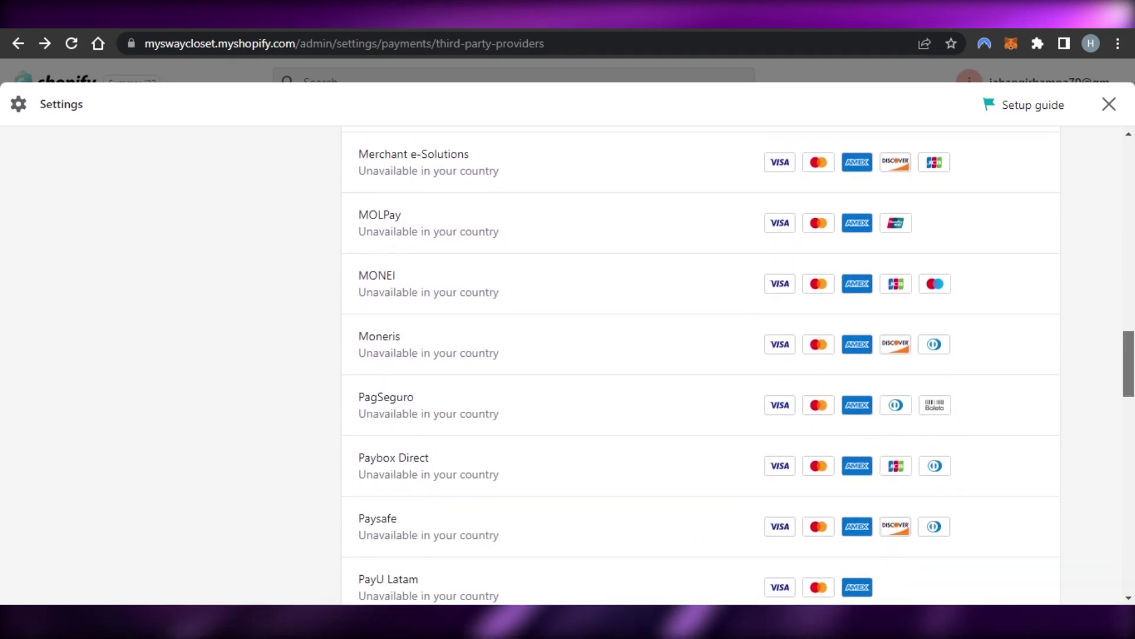
scroll(700, 365, down, 3)
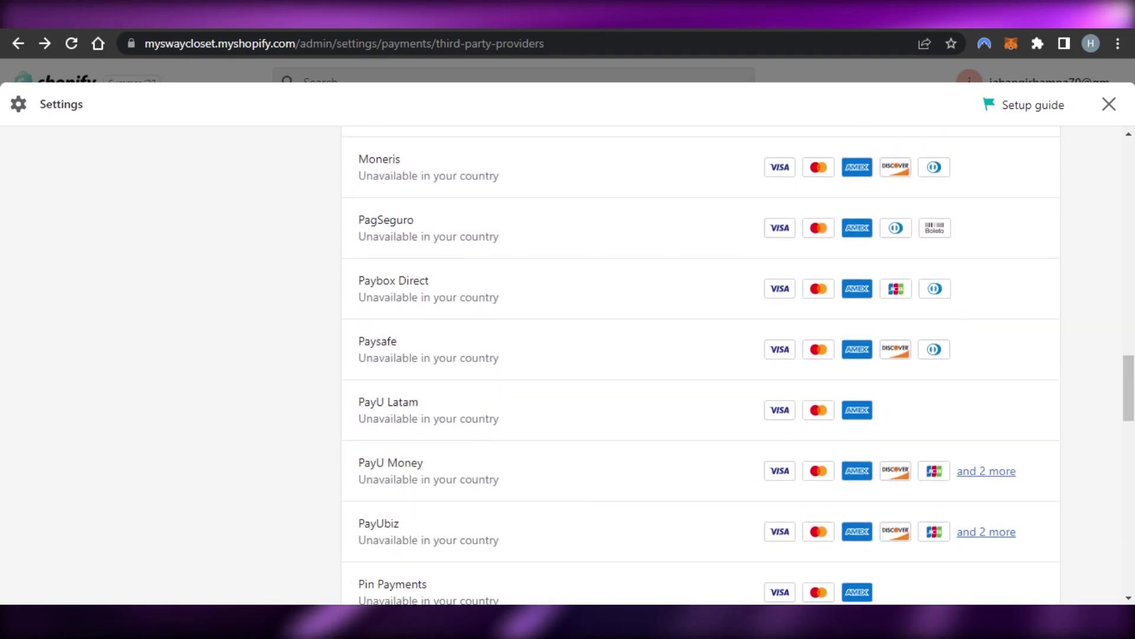
scroll(784, 304, down, 7)
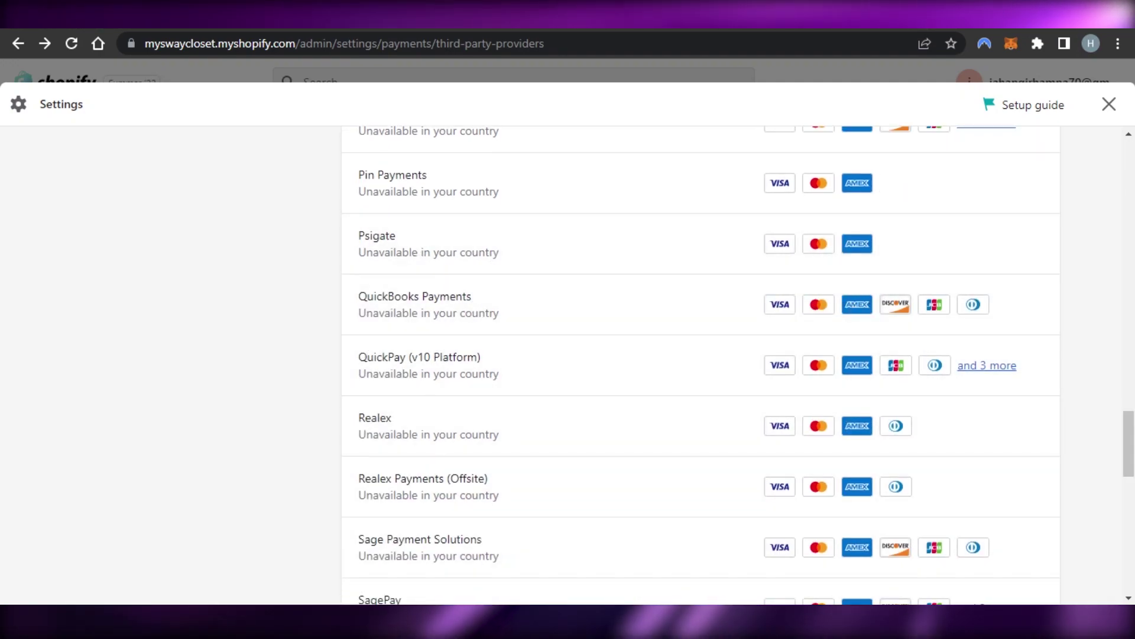
scroll(700, 364, down, 9)
scroll(701, 363, up, 20)
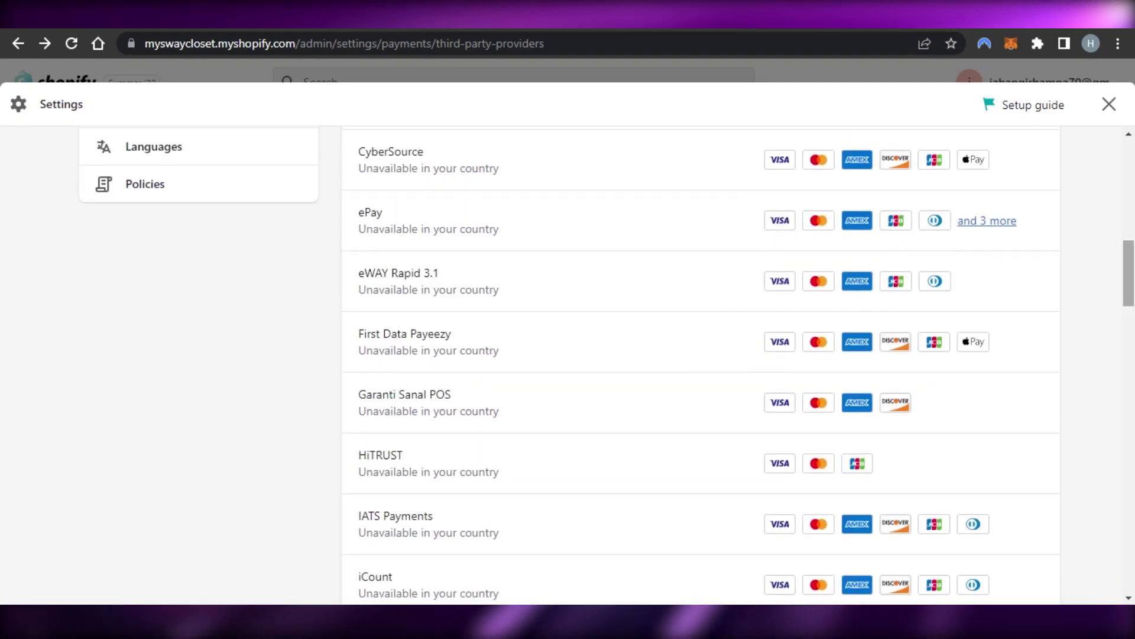
scroll(712, 220, up, 8)
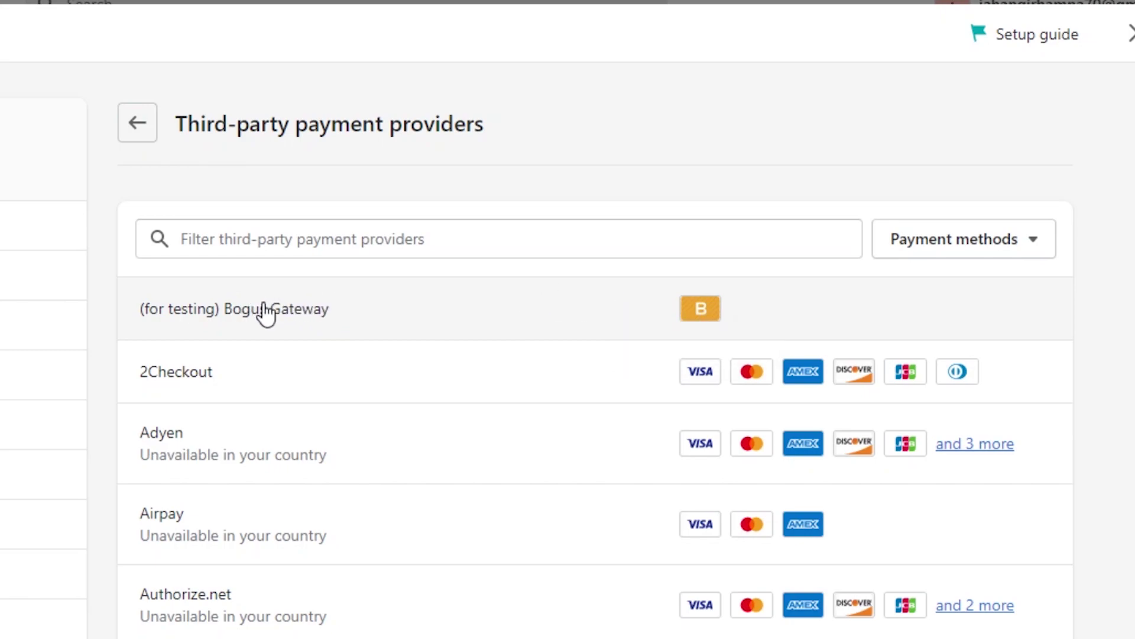
- Open the (for testing) Bogus Gateway page and review its test card codes and Activate option
click(305, 325)
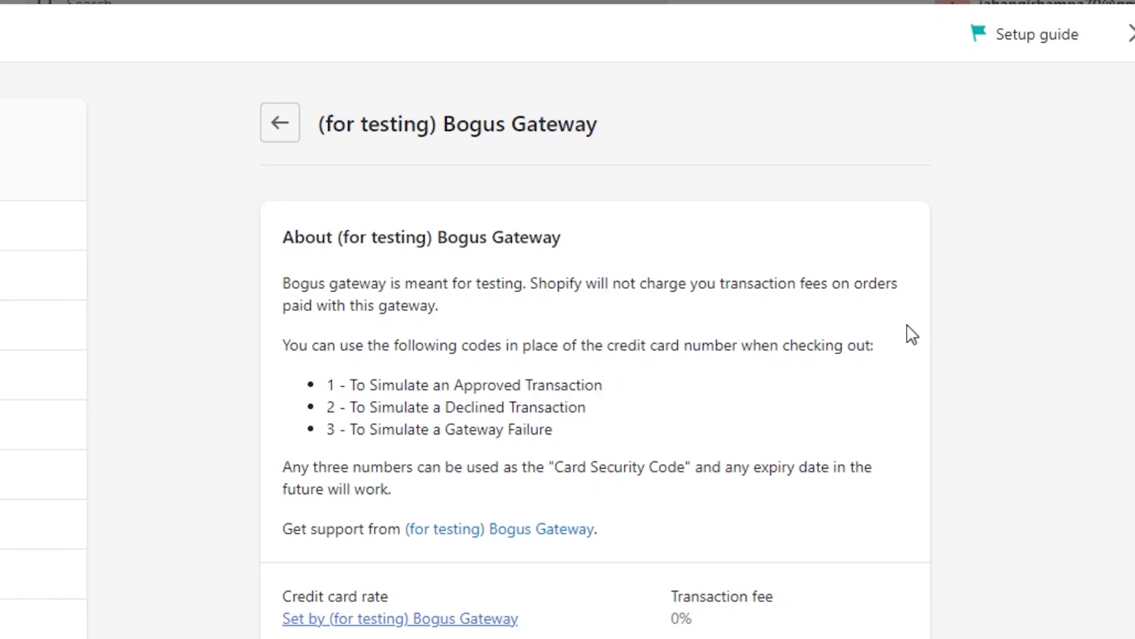
scroll(591, 355, down, 7)
scroll(591, 354, up, 5)
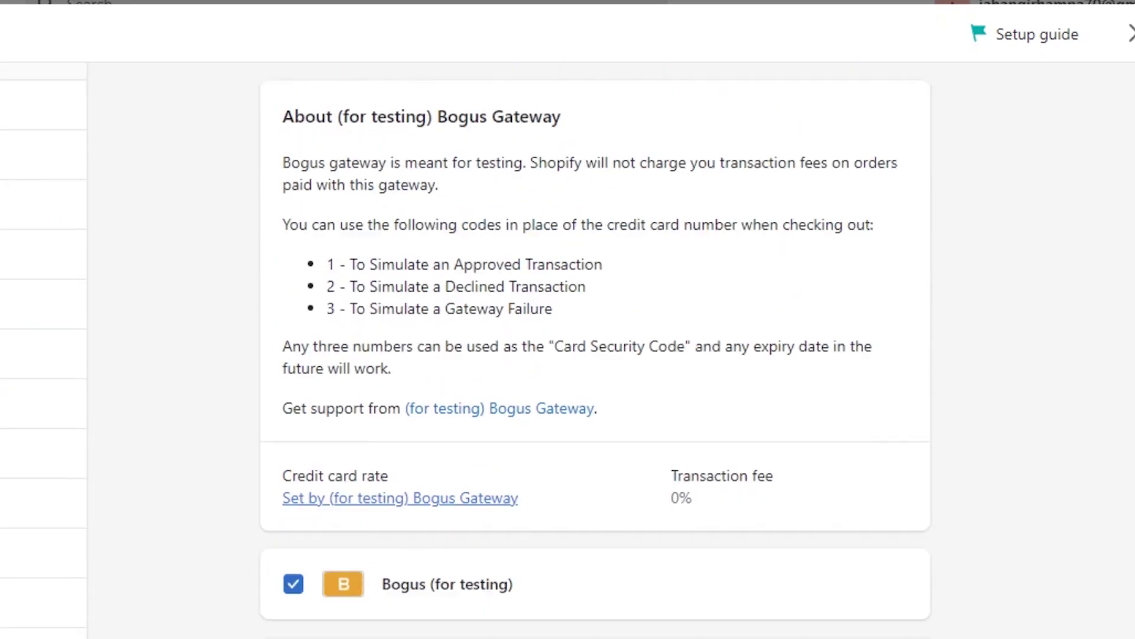
scroll(592, 355, down, 2)
scroll(693, 81, up, 3)
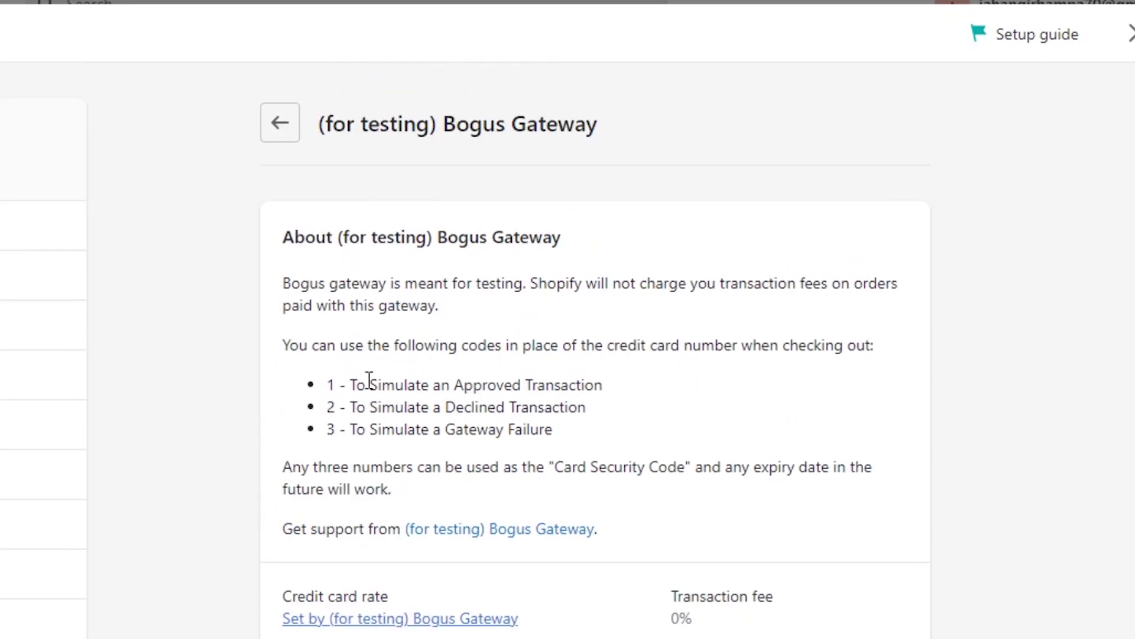
scroll(935, 449, down, 6)
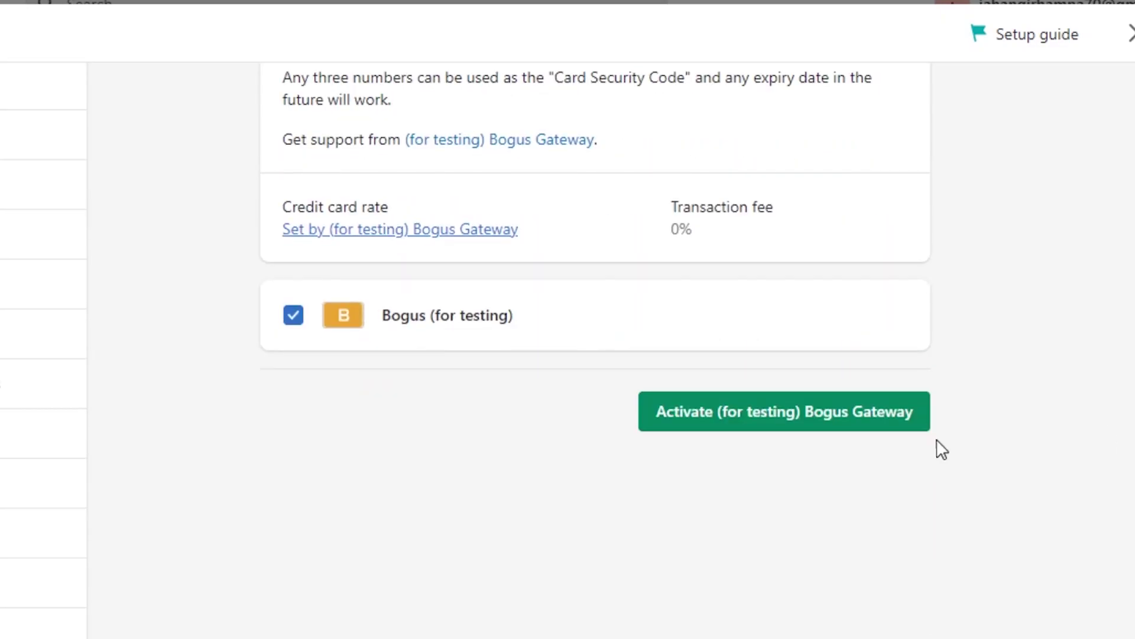
scroll(1006, 420, up, 6)
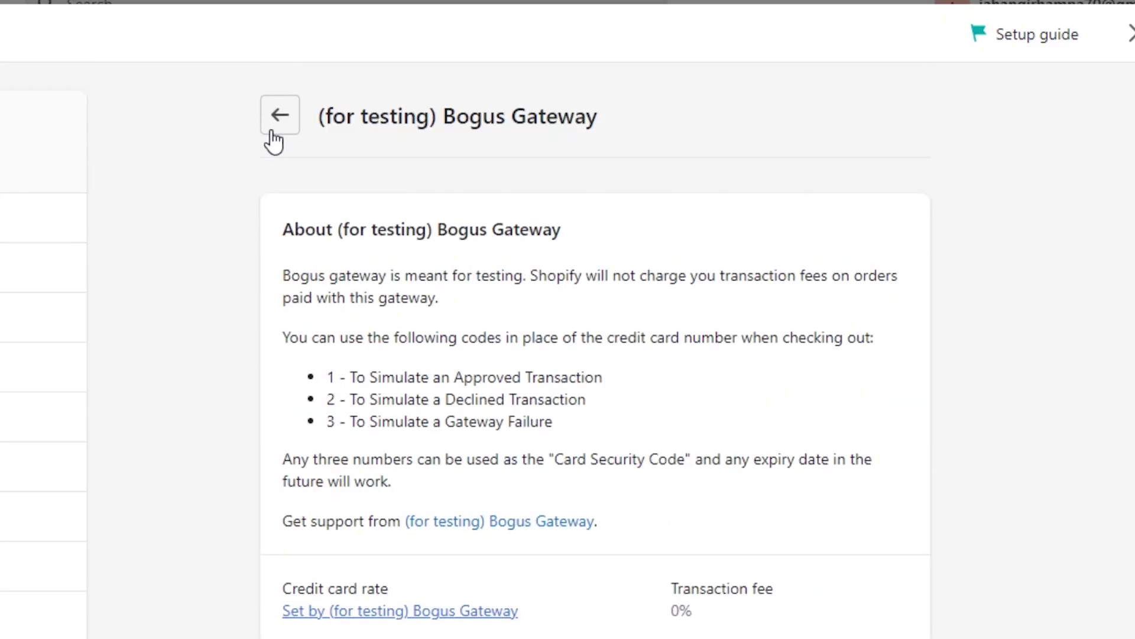
- Return from Bogus Gateway to the main Payments settings and look over the payment method options
click(275, 129)
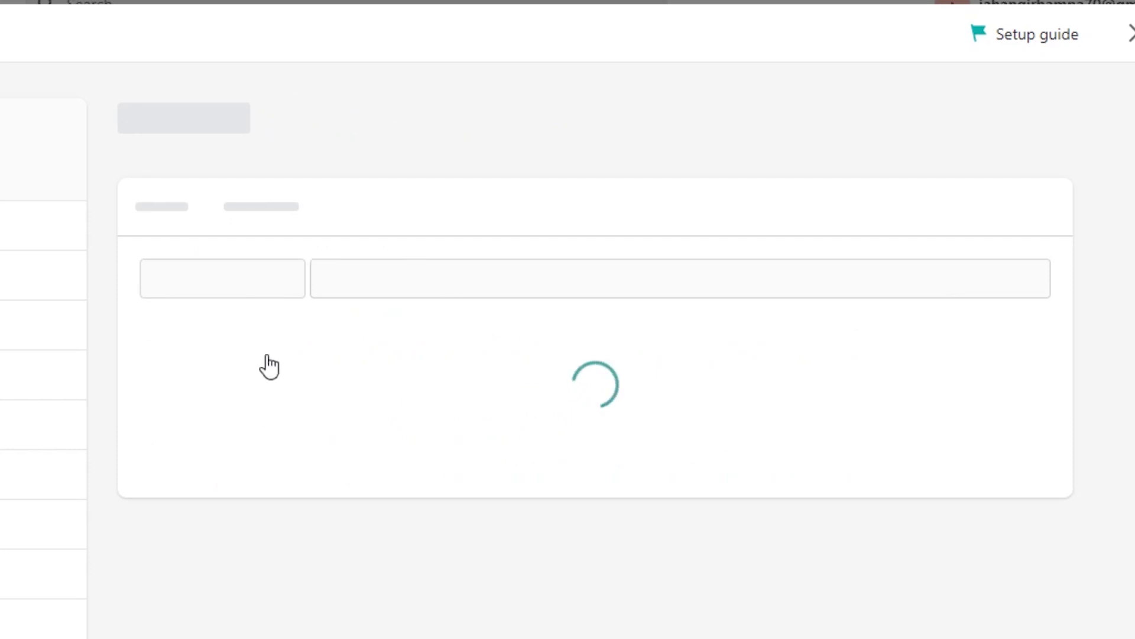
click(138, 123)
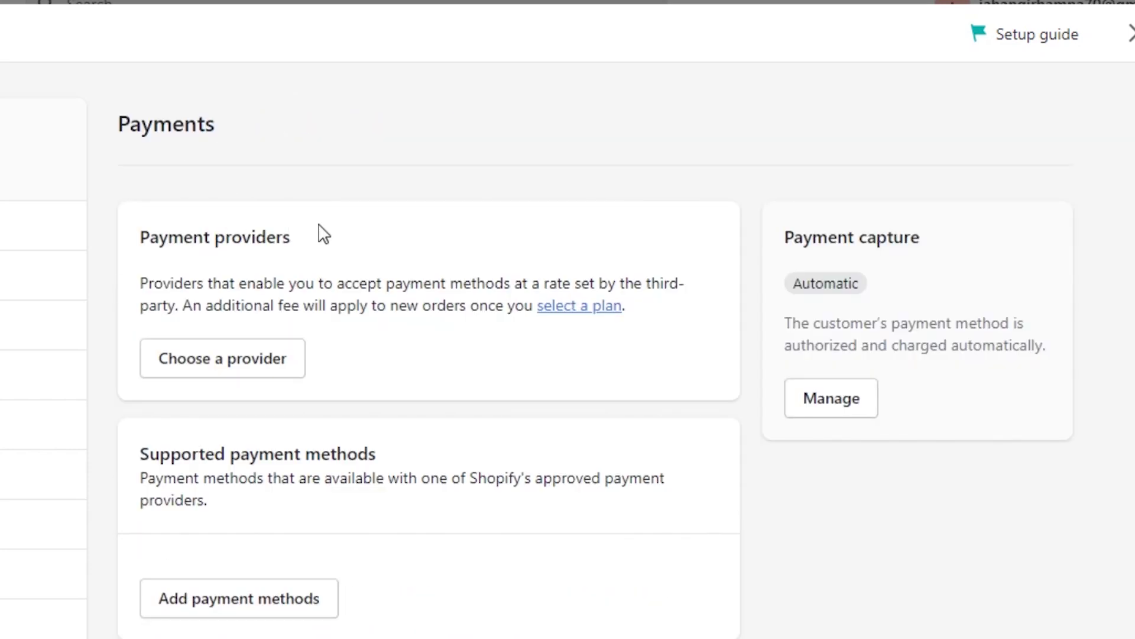
scroll(448, 302, down, 4)
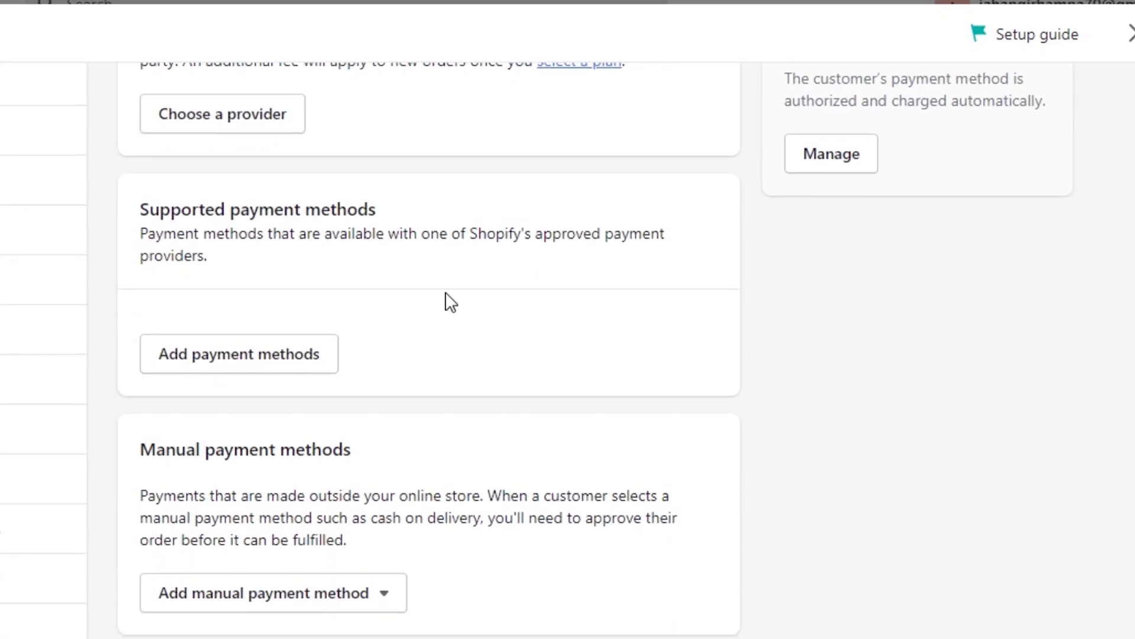
scroll(428, 349, down, 4)
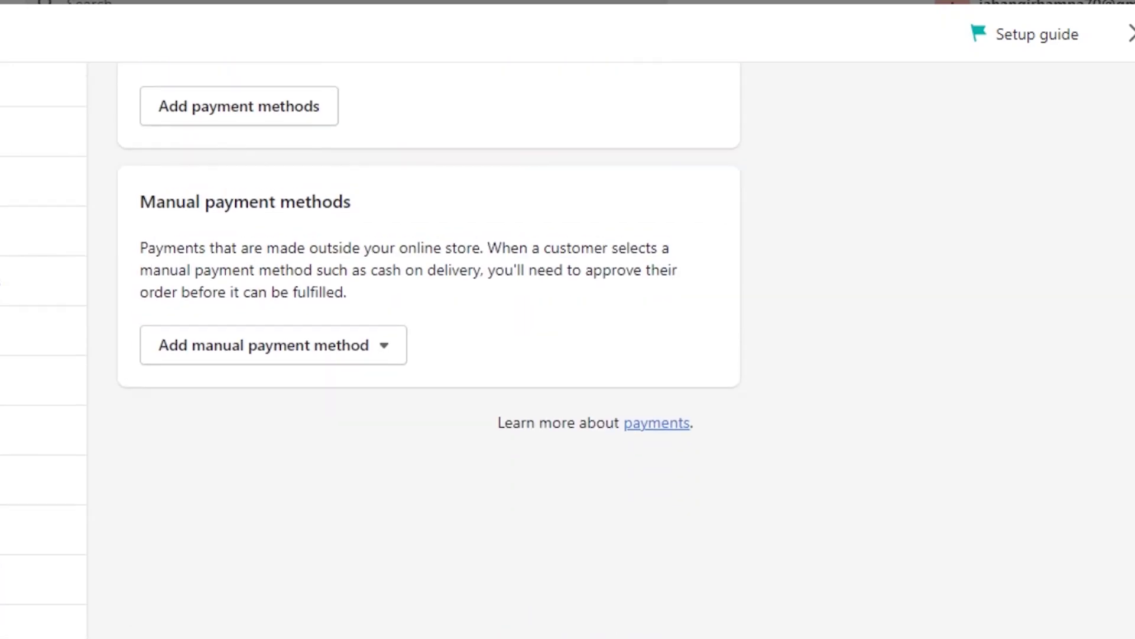
scroll(429, 349, up, 8)
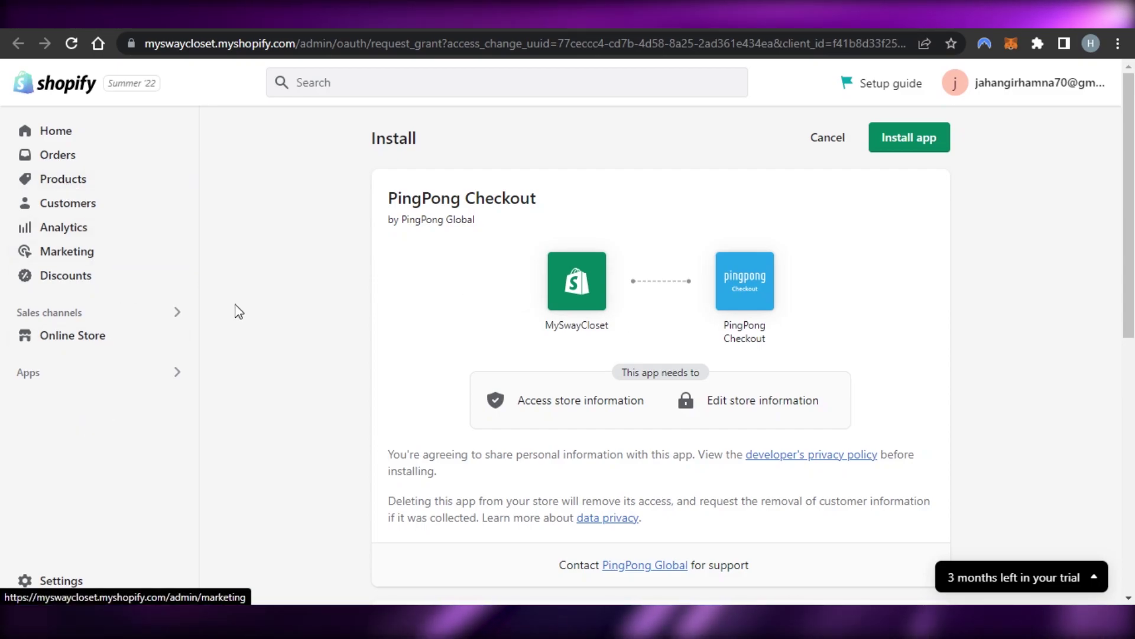
- Cancel the PingPong Checkout install, exit Settings, and go to the Discounts list
click(817, 142)
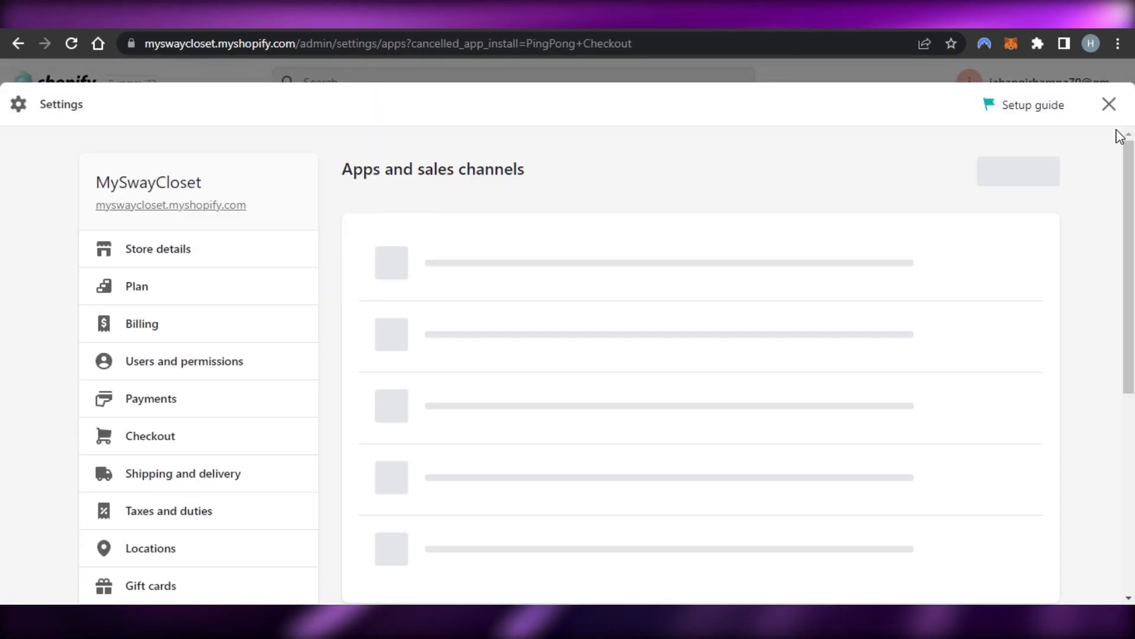
click(1109, 105)
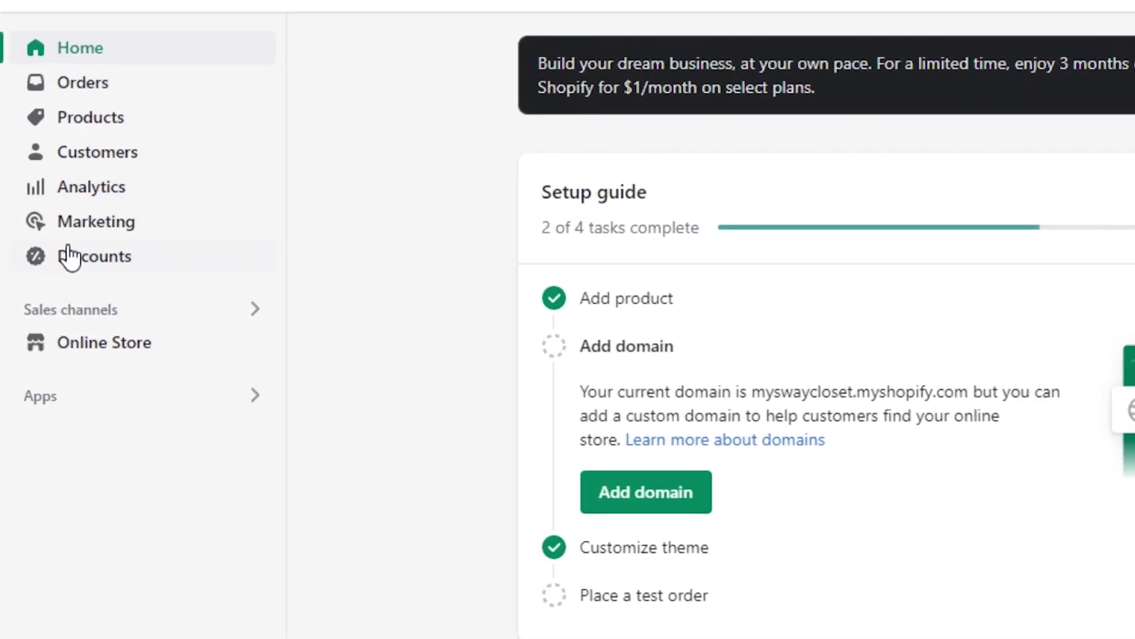
click(71, 258)
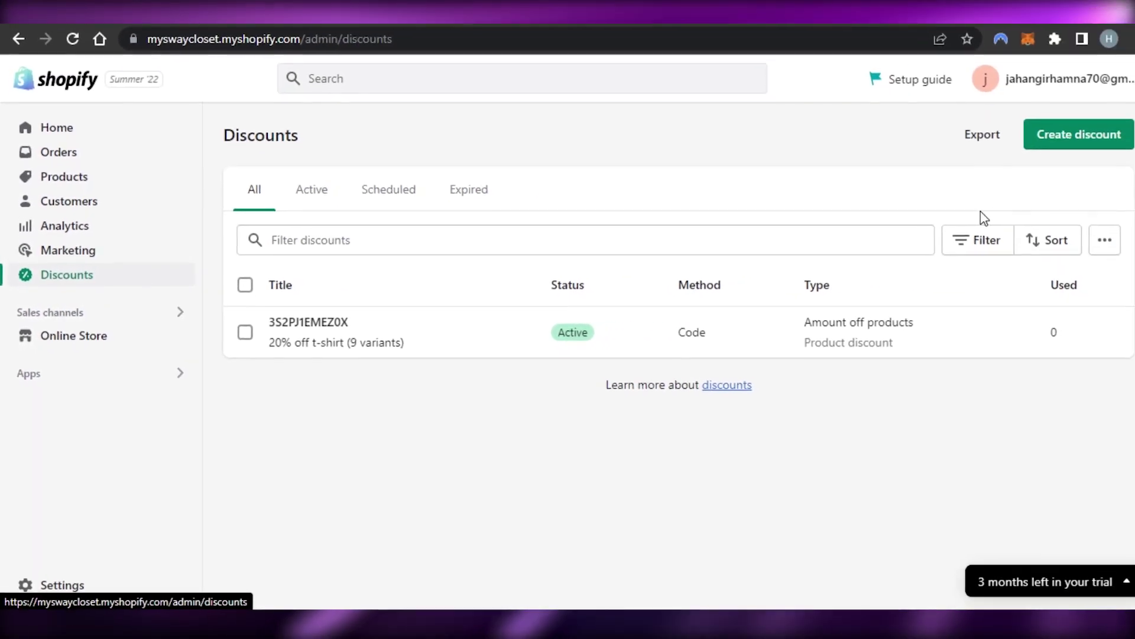
- Start an Amount off products discount as a customer-entered code and generate a random code
click(1036, 139)
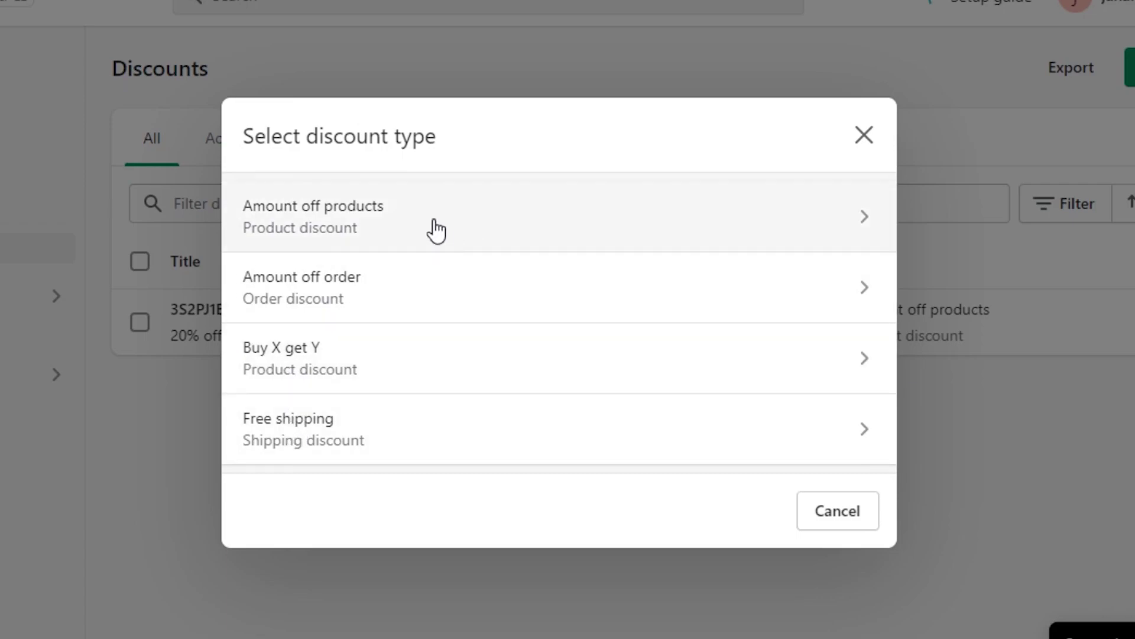
click(433, 228)
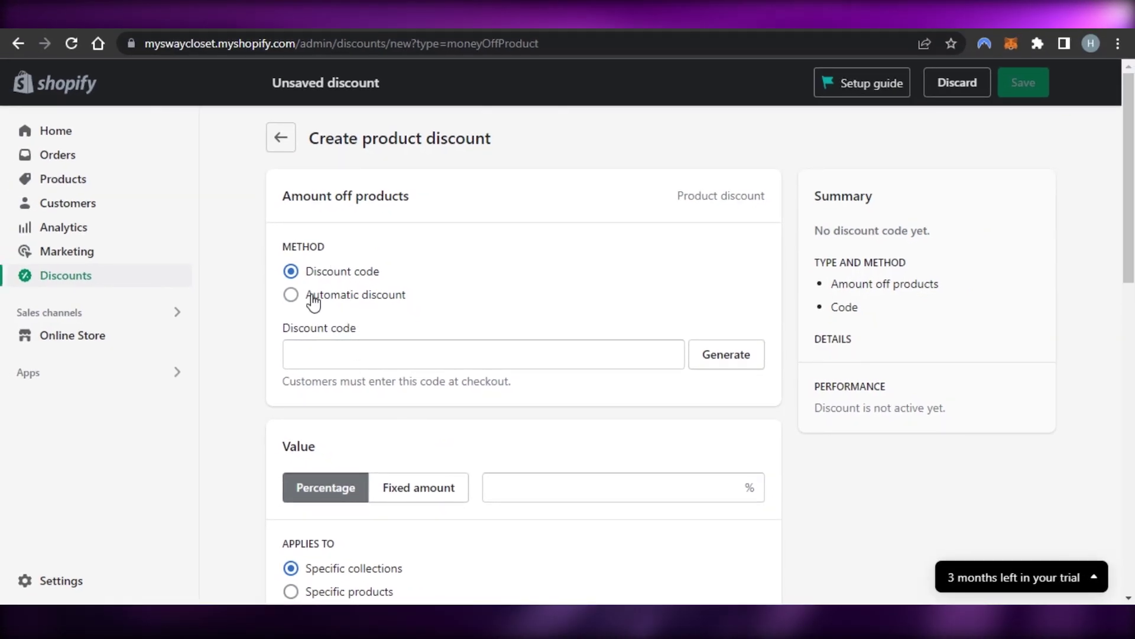
click(291, 298)
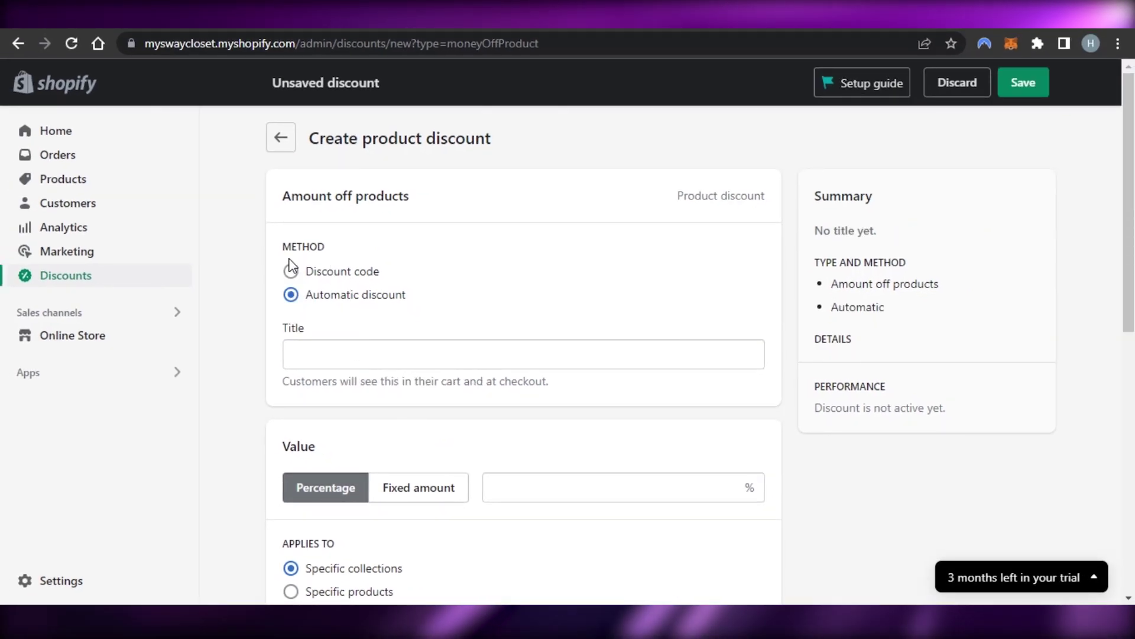
click(291, 272)
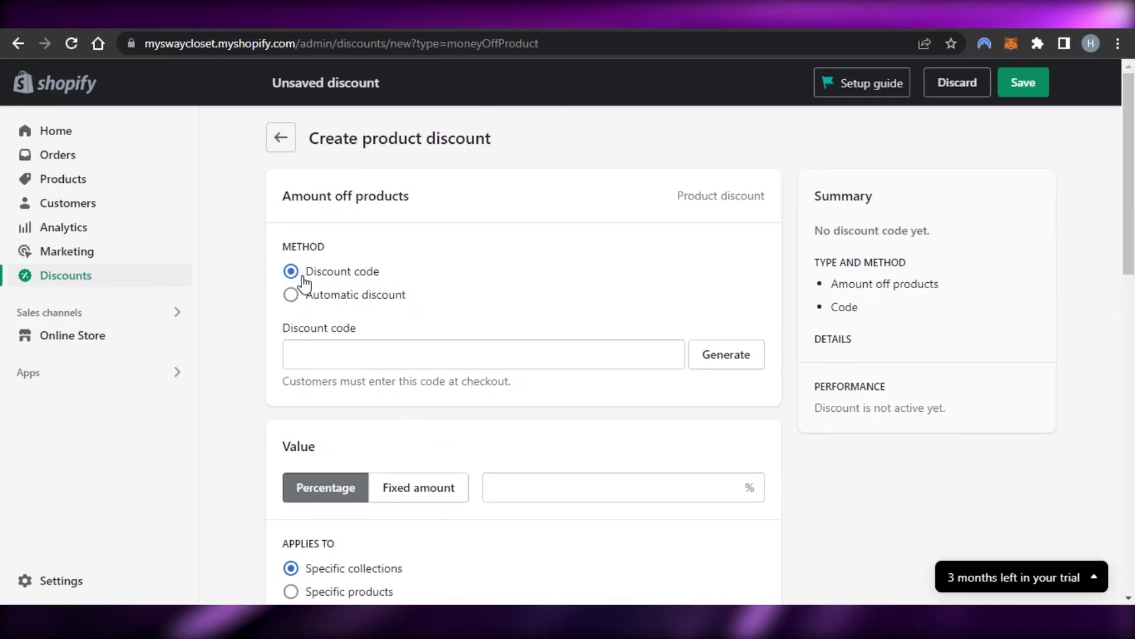
click(729, 355)
drag(395, 357, 253, 357)
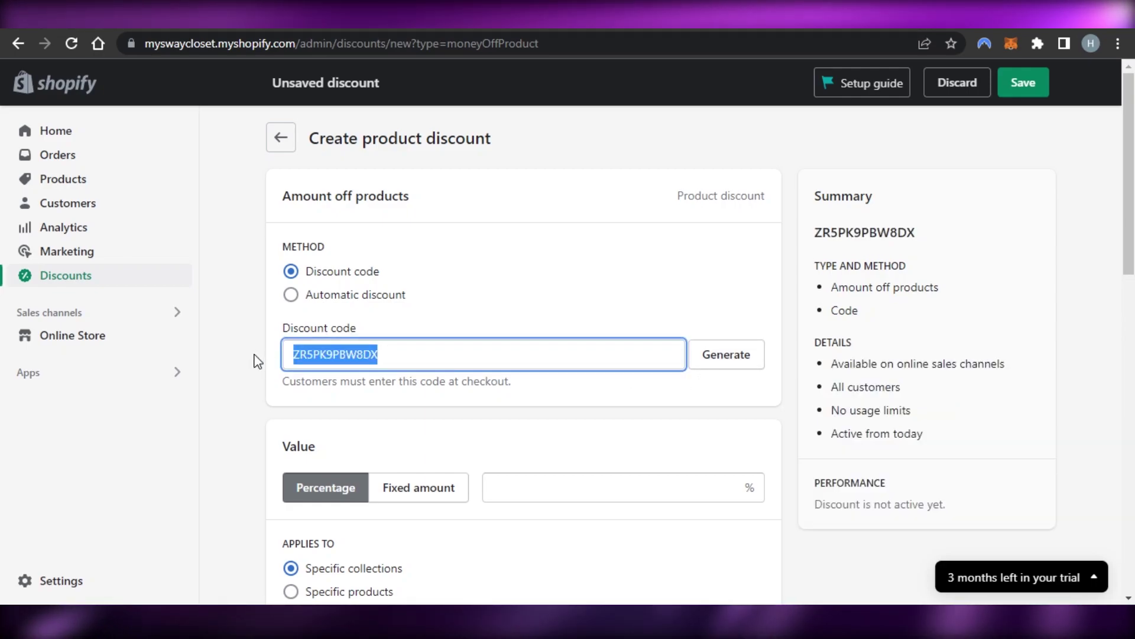
- Set the discount to 20% and try saving, which flags missing collections and minimum purchase
scroll(851, 201, down, 5)
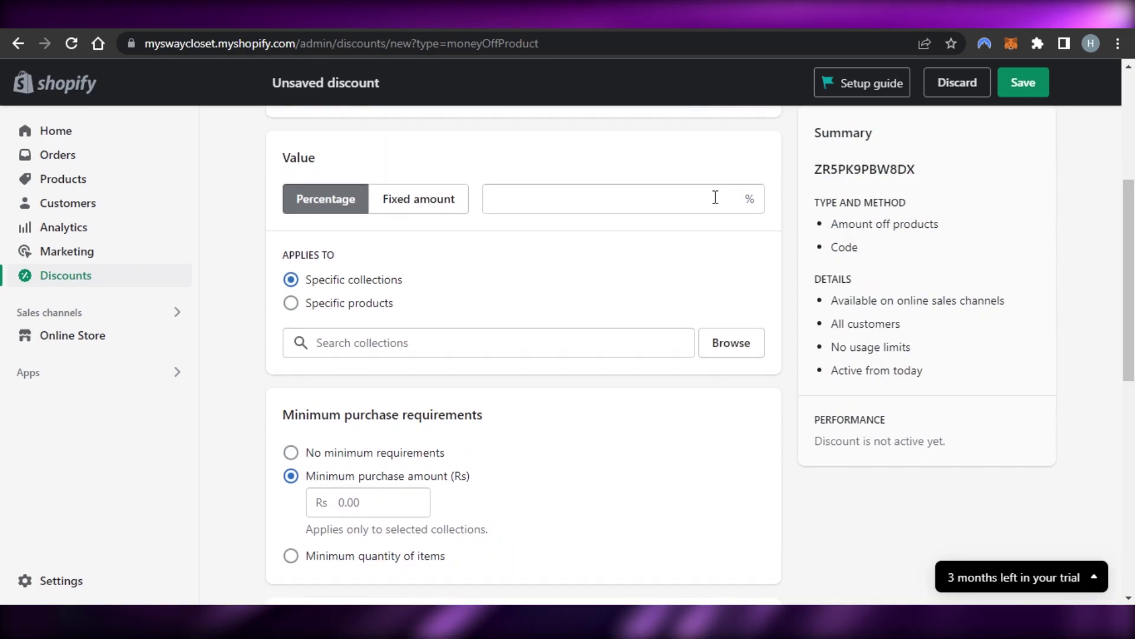
click(715, 197)
text(20)
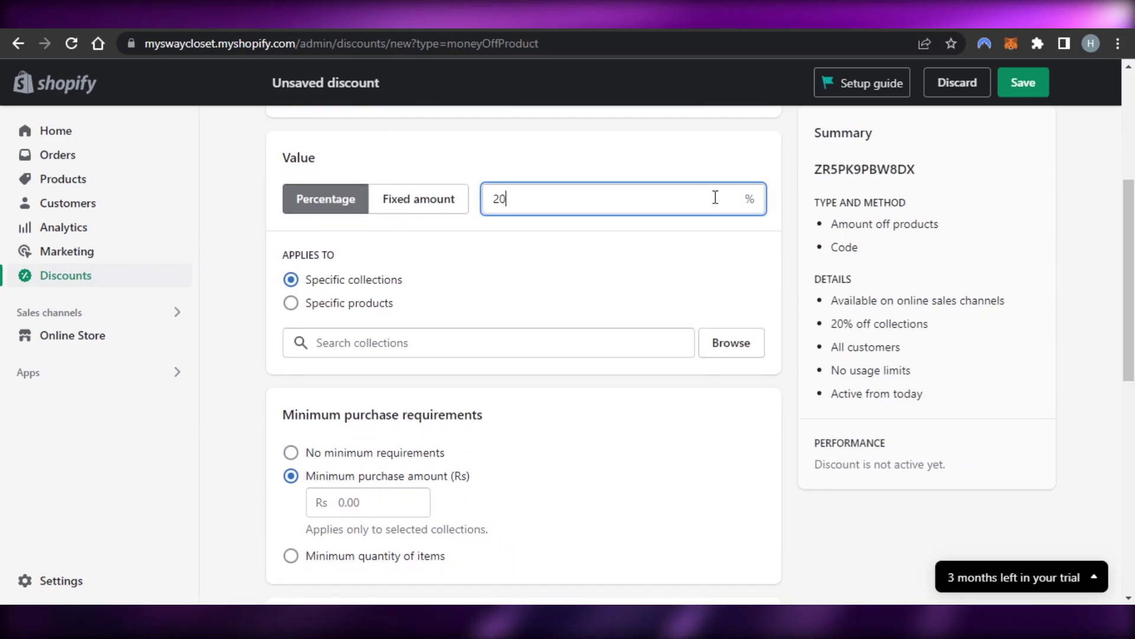
scroll(523, 355, down, 5)
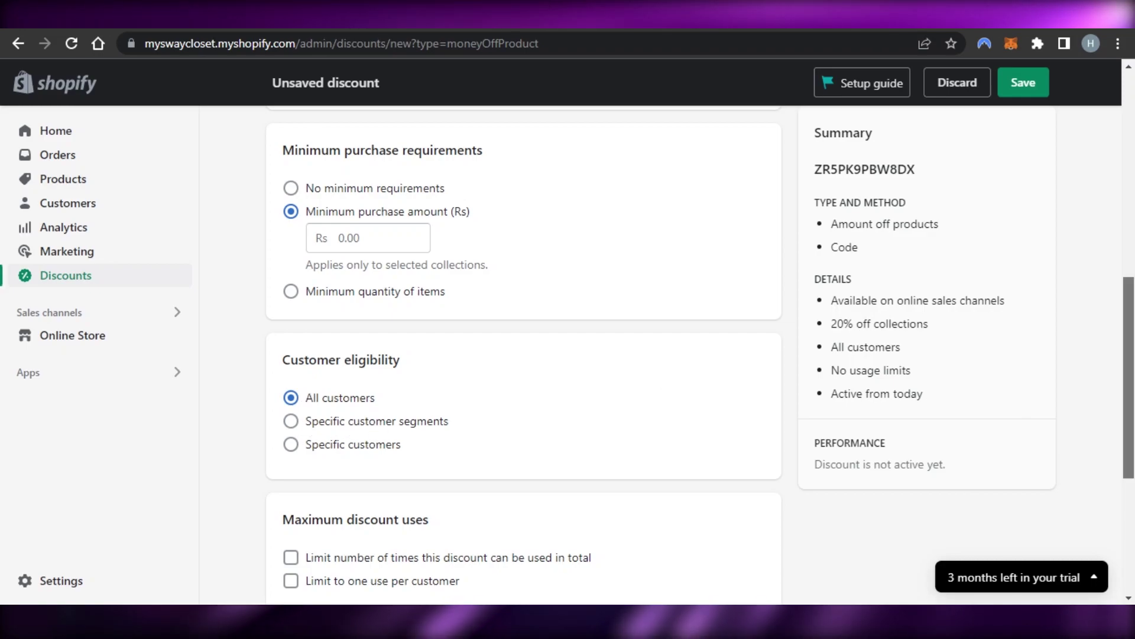
scroll(524, 355, down, 5)
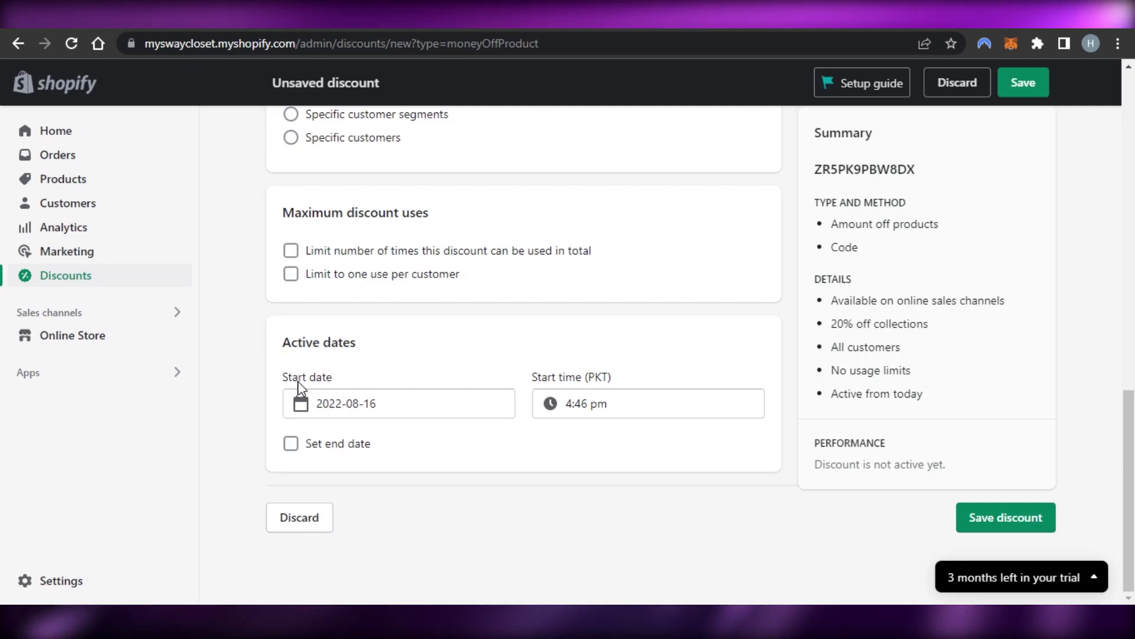
click(1008, 525)
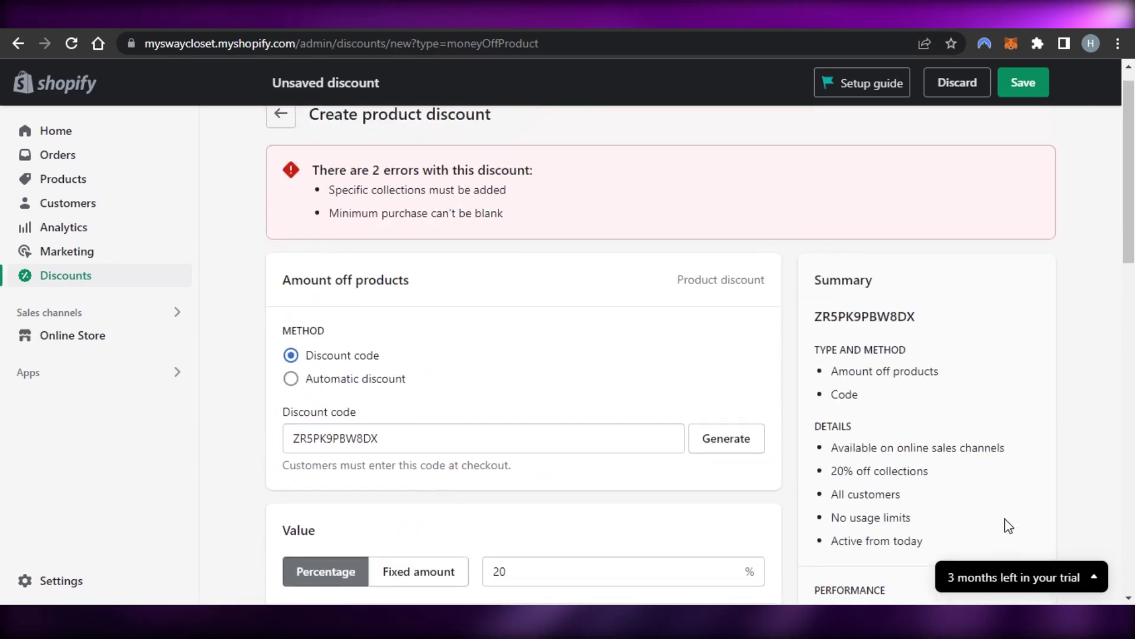
click(282, 151)
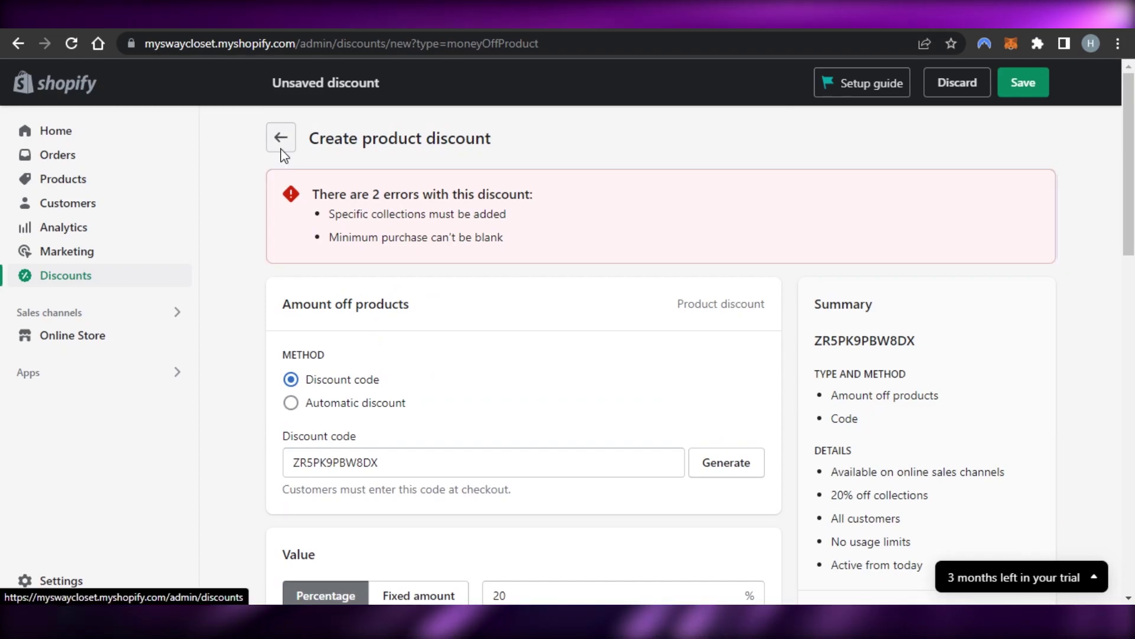
- Discard the unsaved discount draft and view the Products list
click(776, 387)
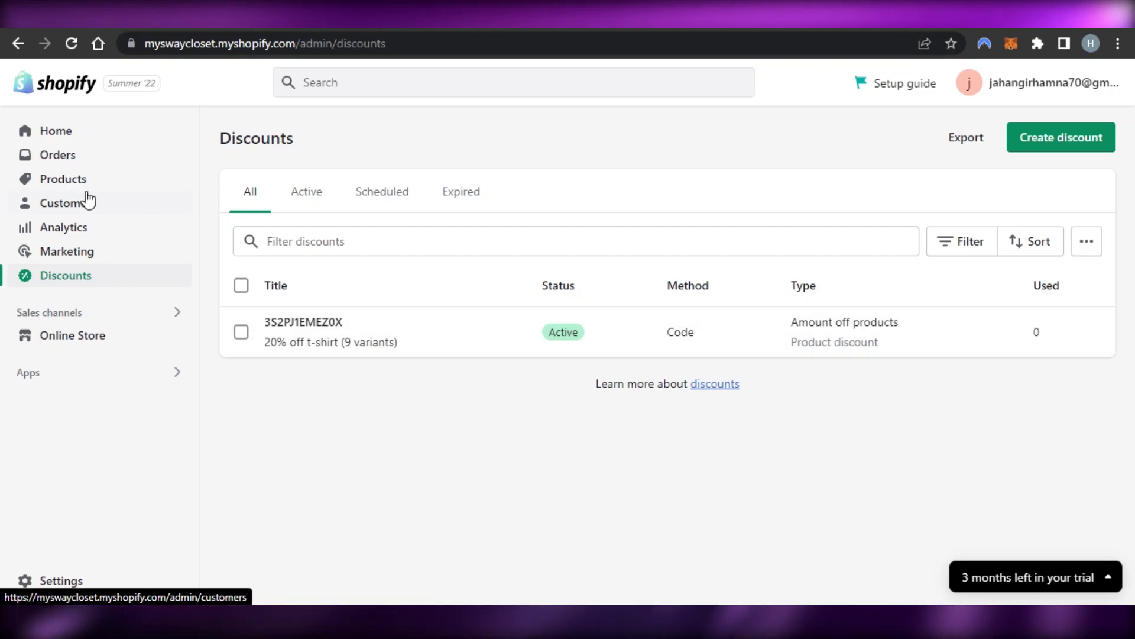
click(60, 180)
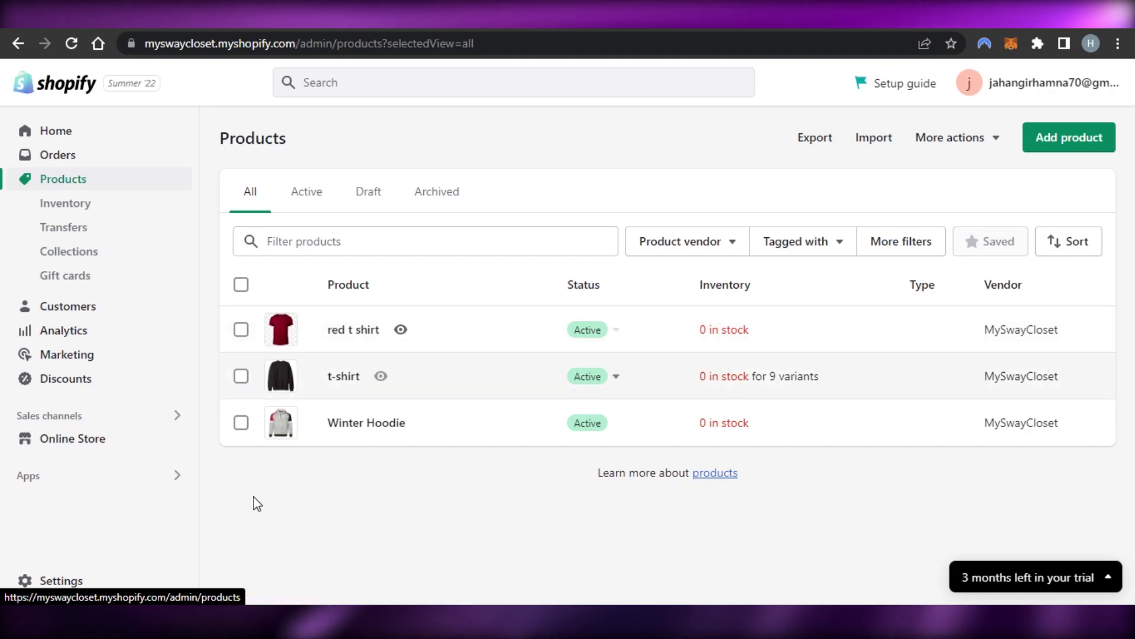
click(92, 586)
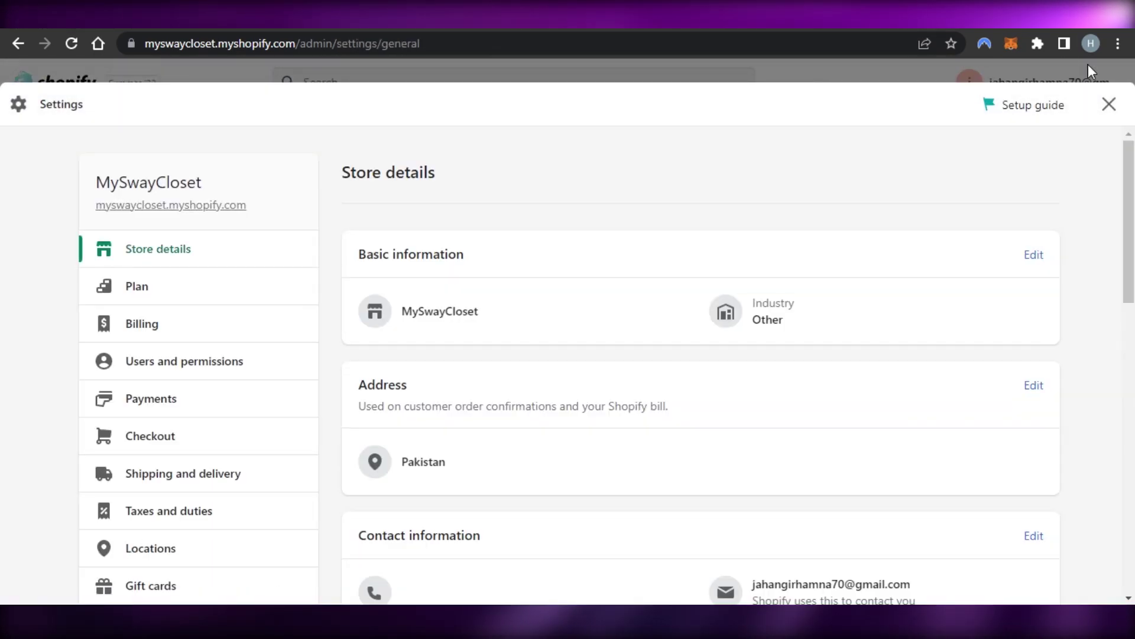
click(1109, 104)
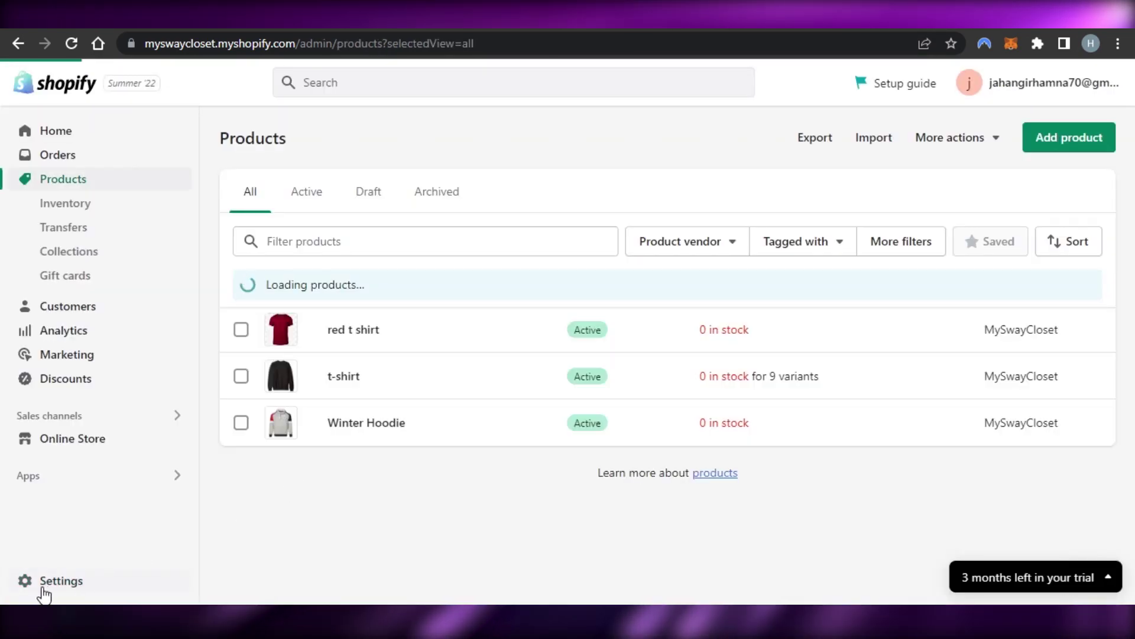
- Review Settings > Payments, then exit Settings and return to the Home dashboard
click(42, 587)
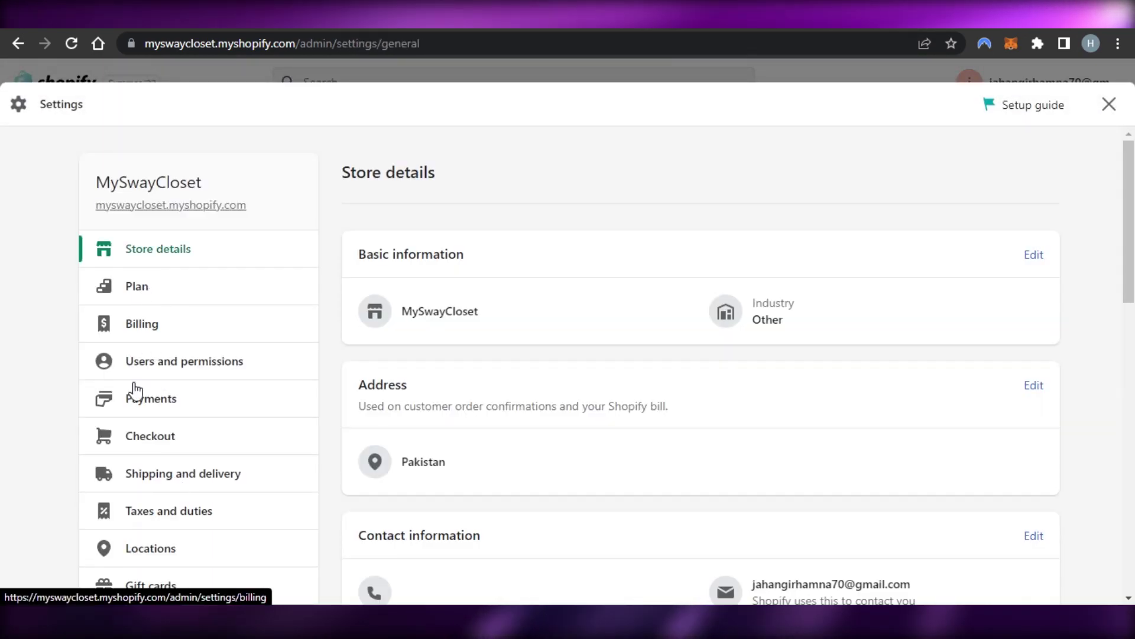
click(143, 402)
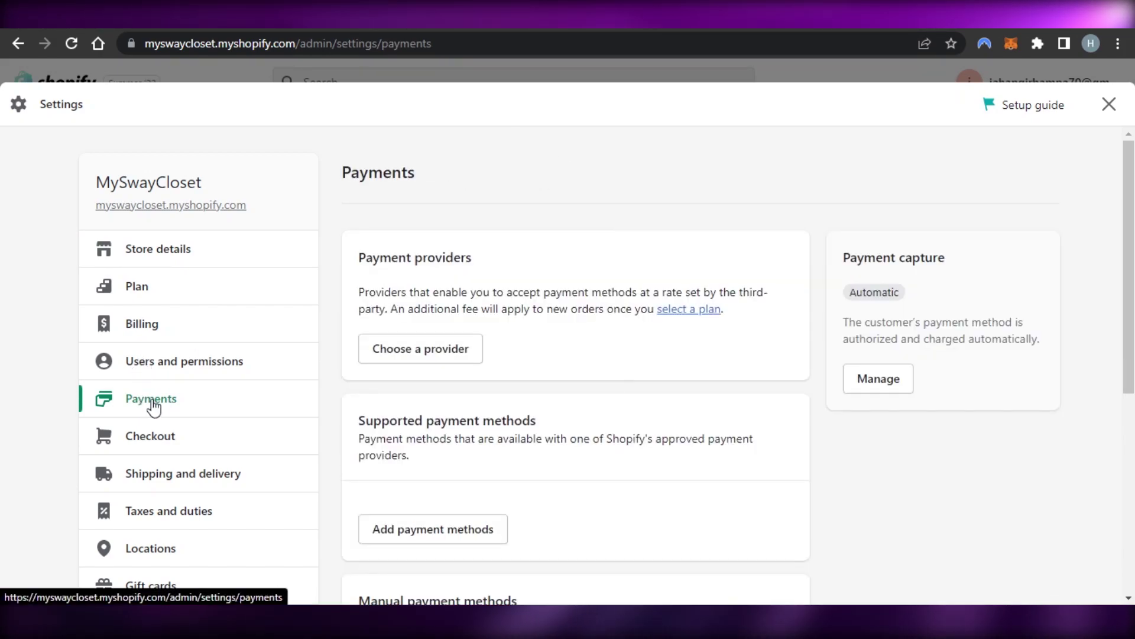
scroll(607, 365, down, 6)
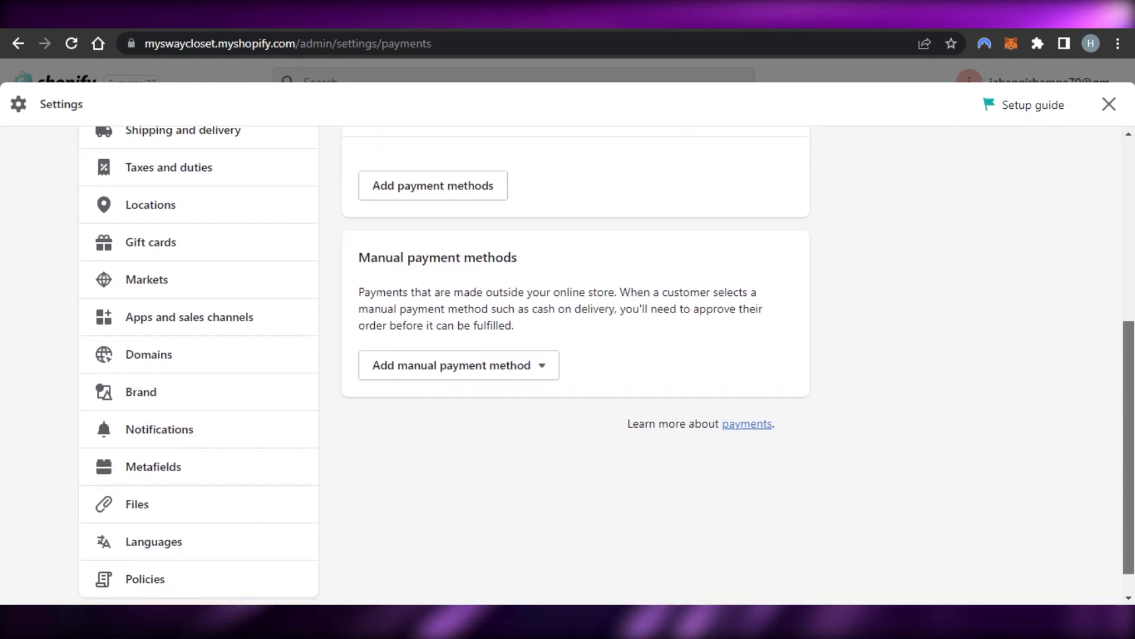
scroll(607, 365, up, 5)
scroll(608, 365, up, 2)
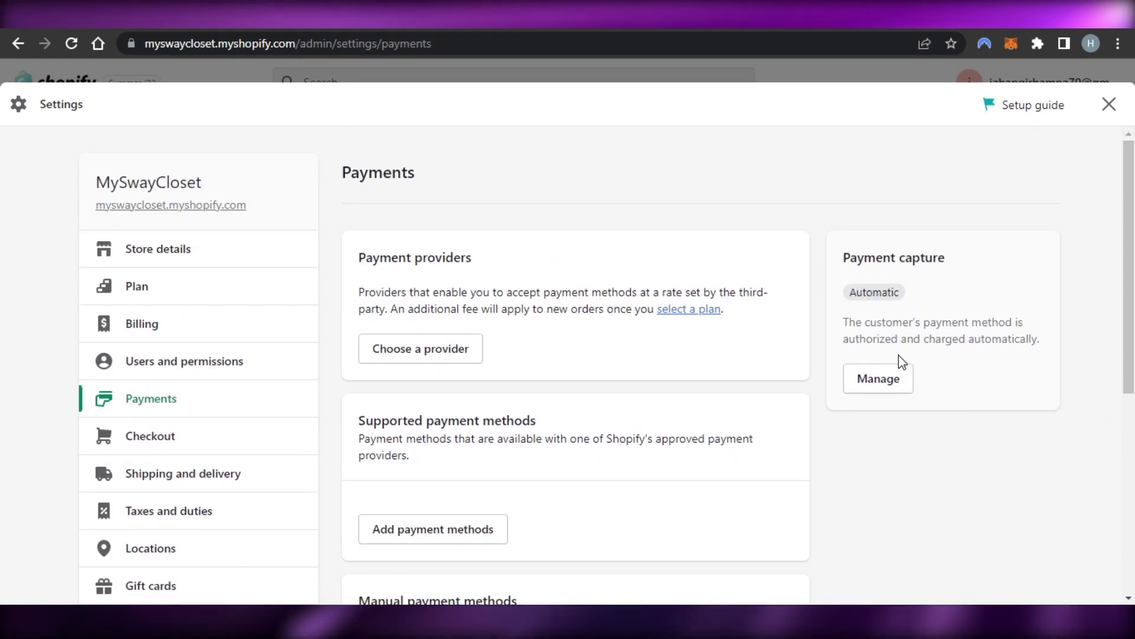
click(1107, 106)
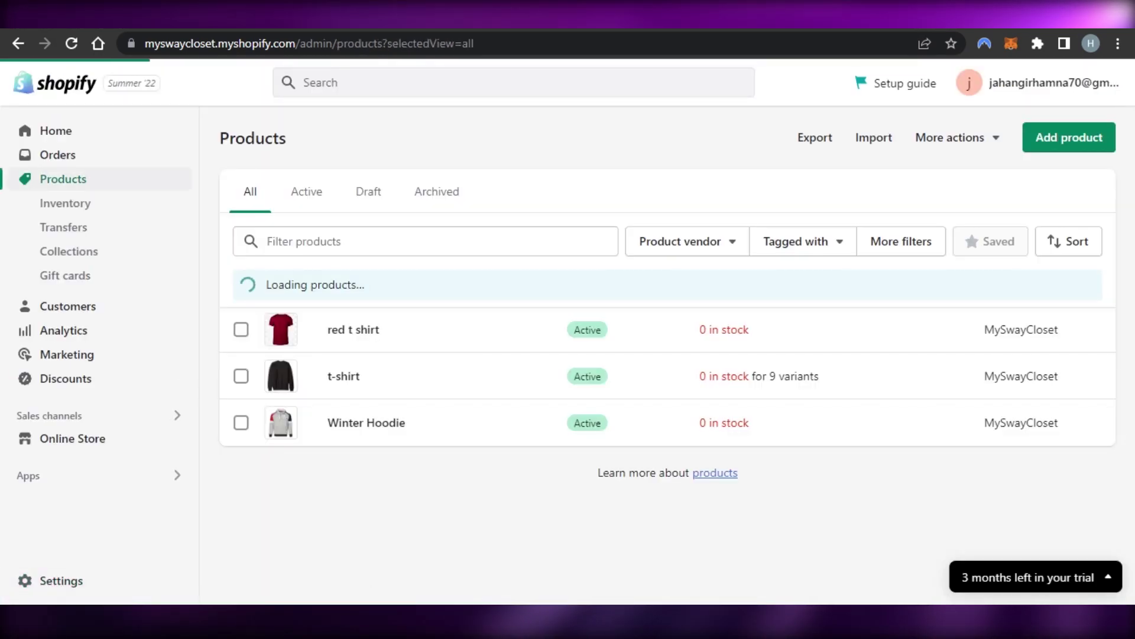
click(69, 131)
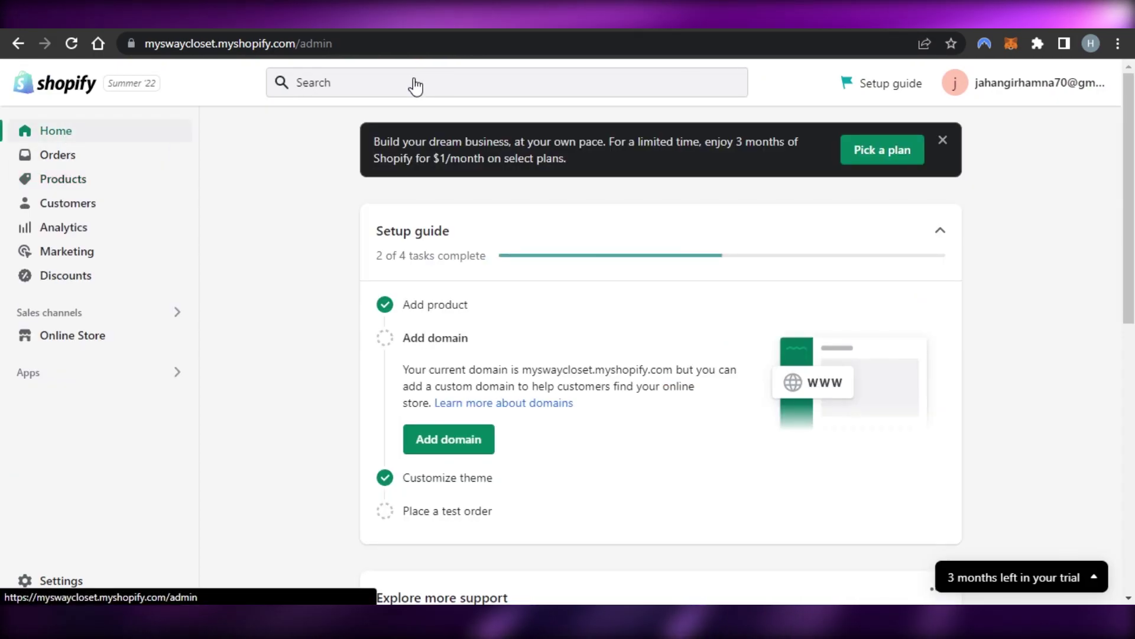